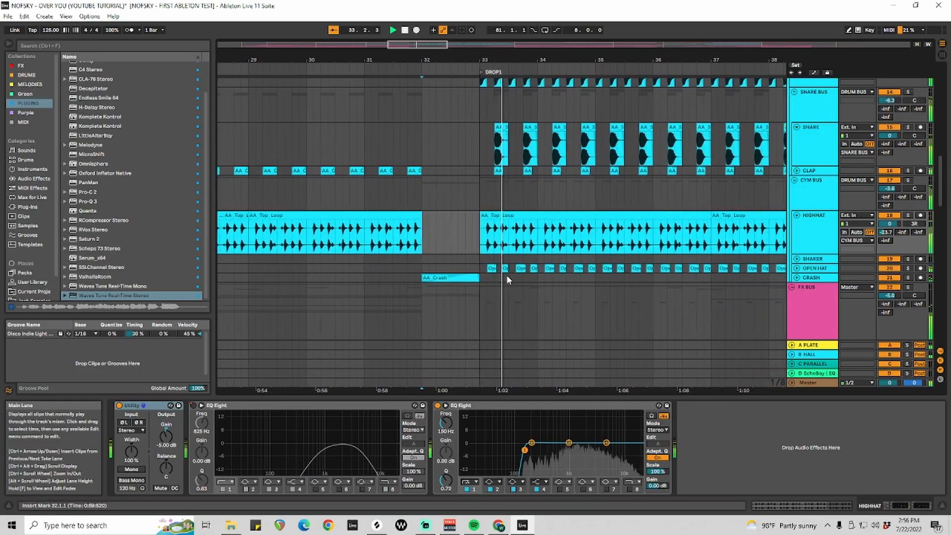
- Audition the kick, snare and clap tracks in solo from the start of DROP1 at bar 33
scroll(600, 213, up, 2)
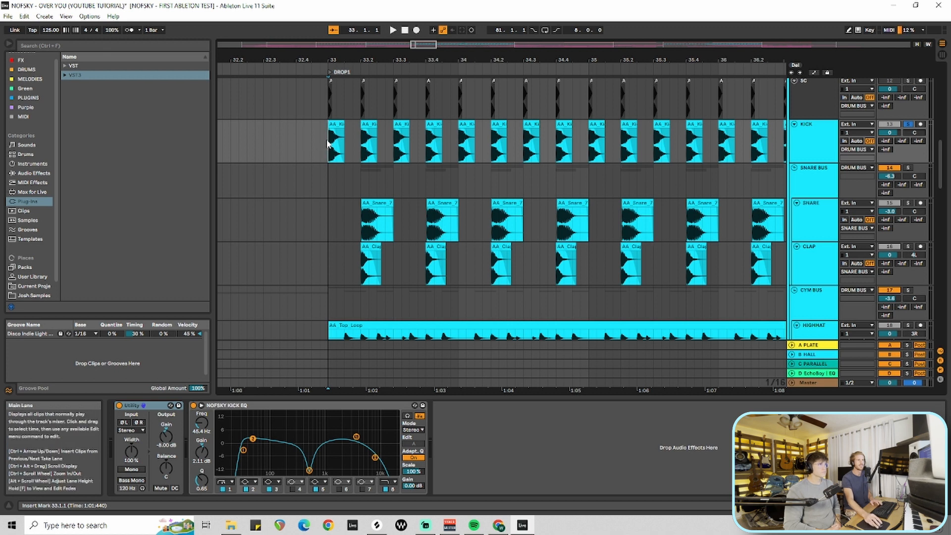
key(space)
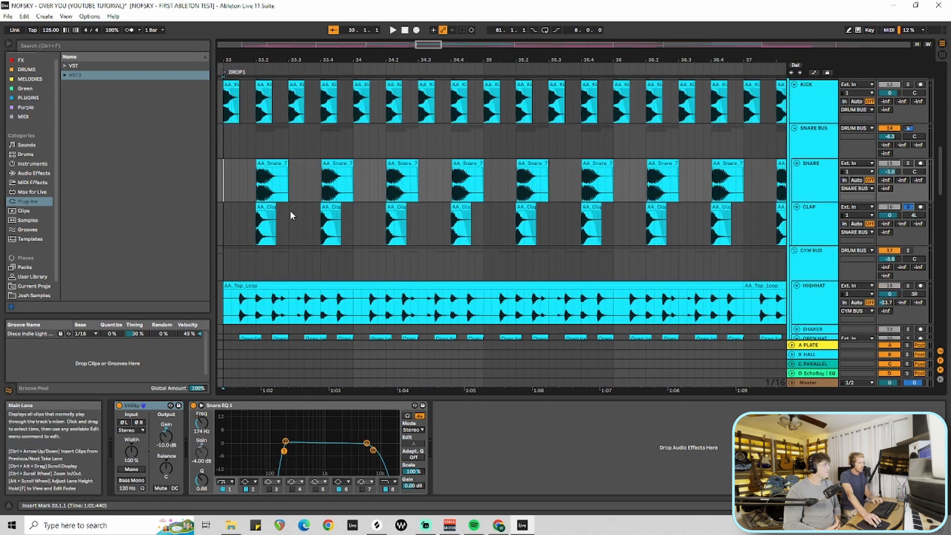
key(space)
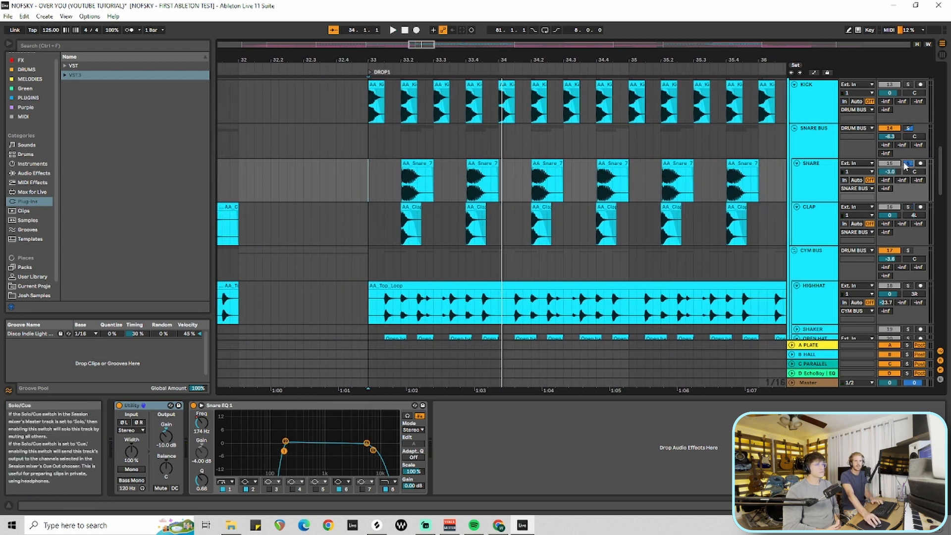
key(space)
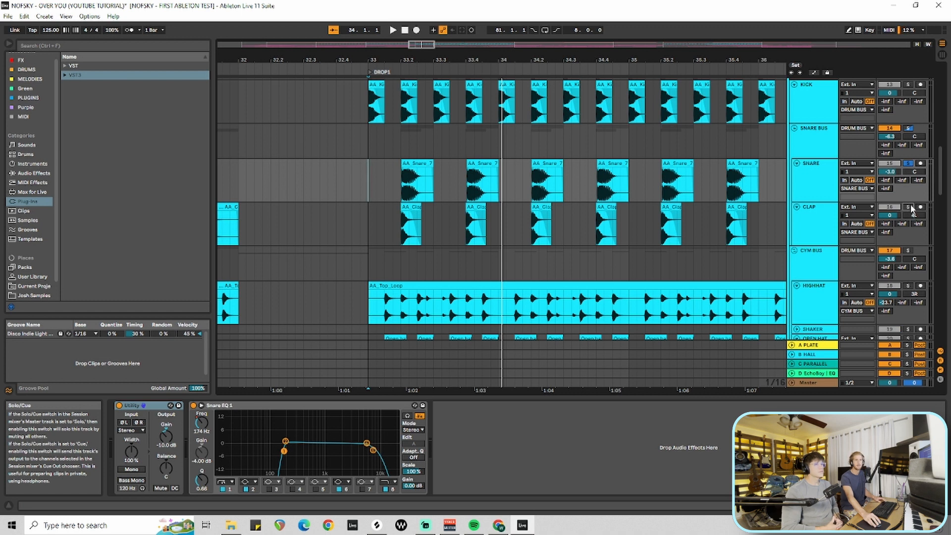
key(space)
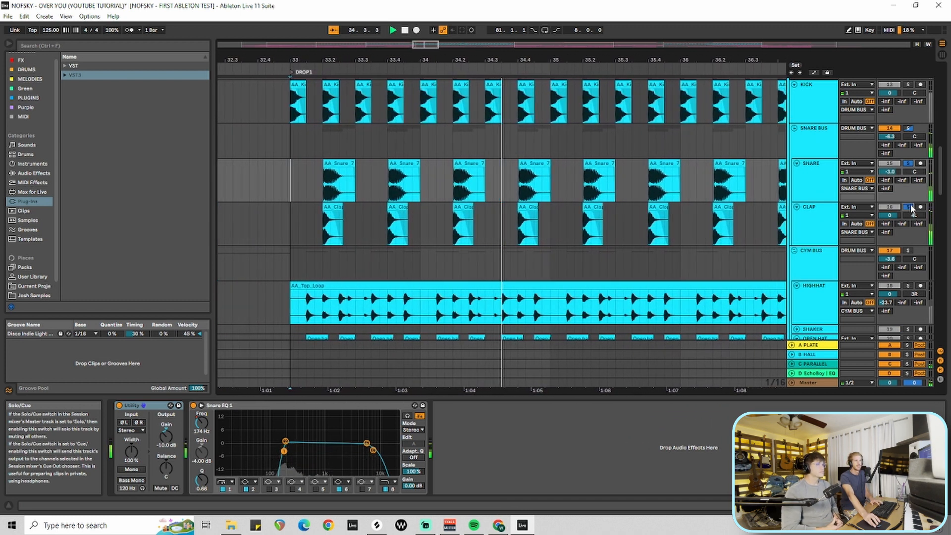
key(space)
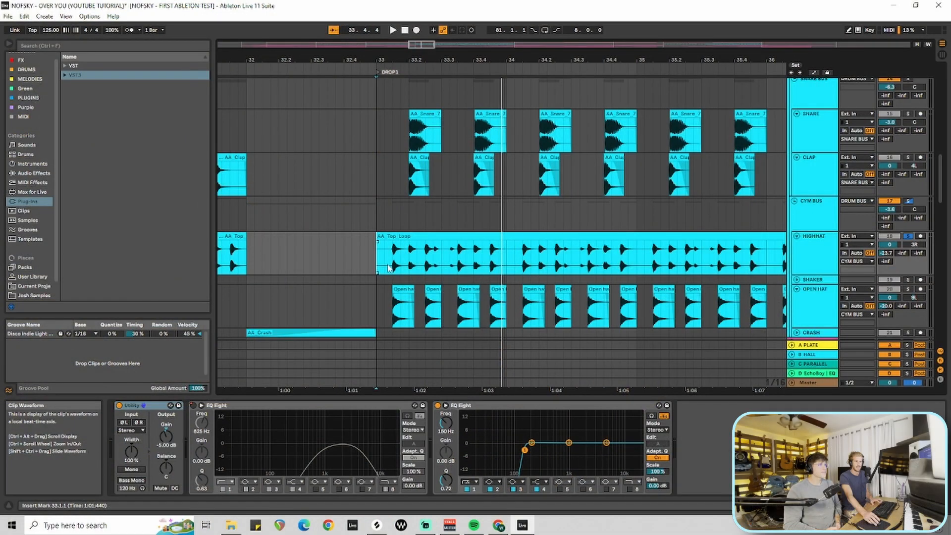
- Audition the highhat top loop and the open hat in solo from the start of DROP1
key(space)
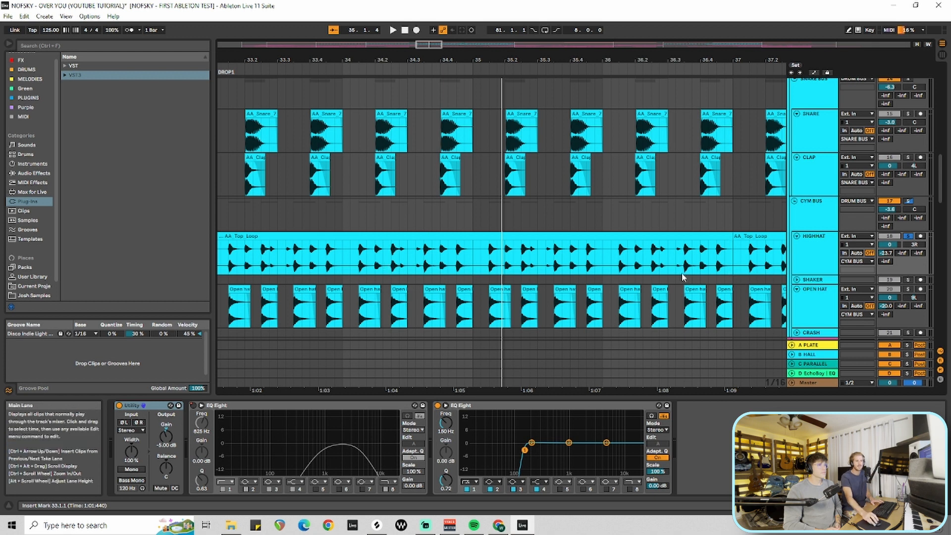
scroll(461, 263, down, 4)
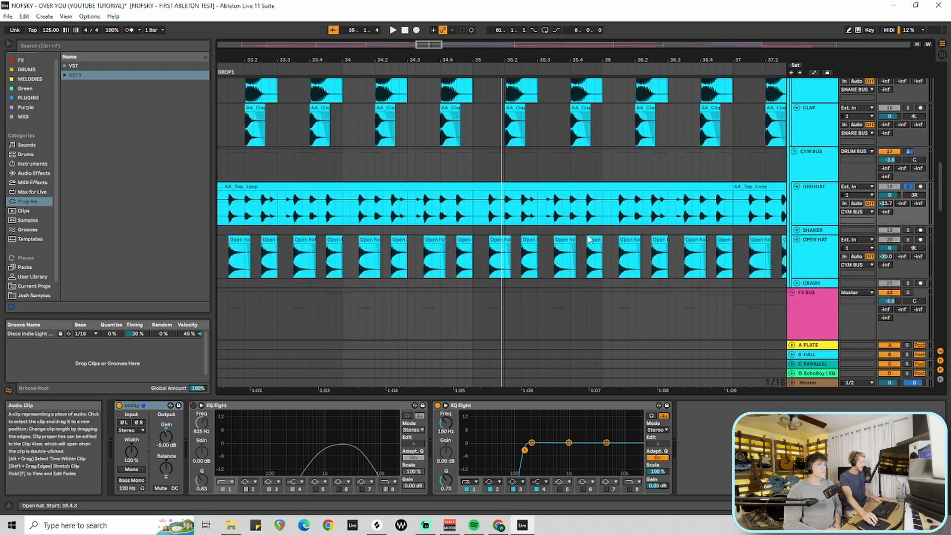
scroll(644, 238, left, 5)
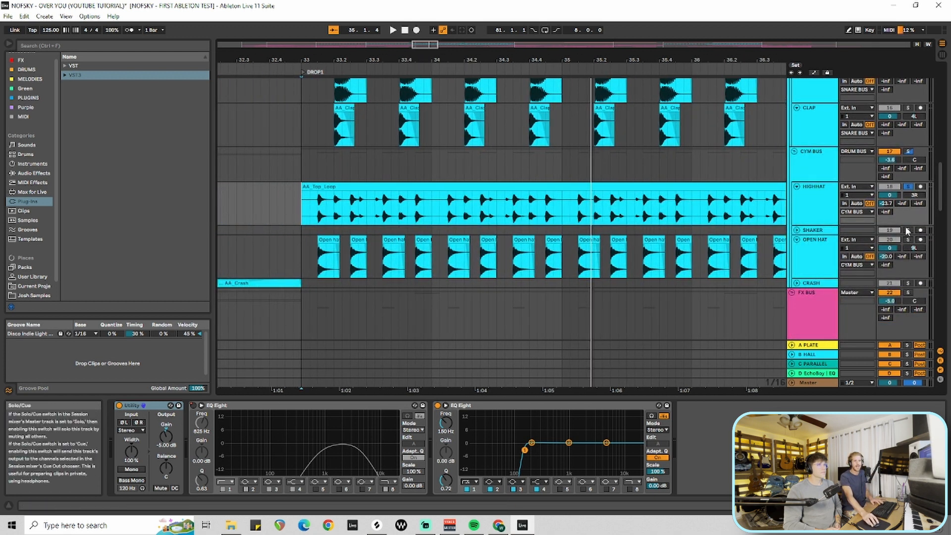
click(301, 249)
key(space)
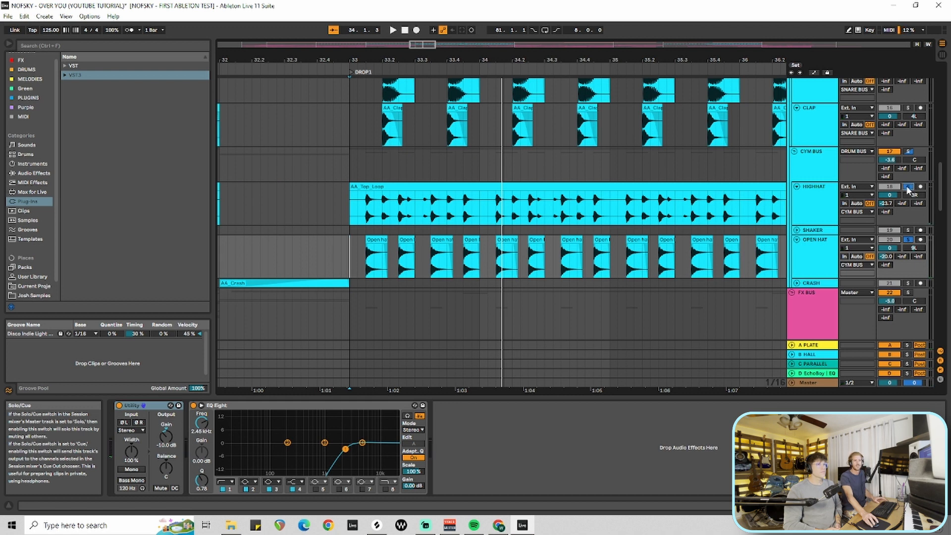
click(347, 205)
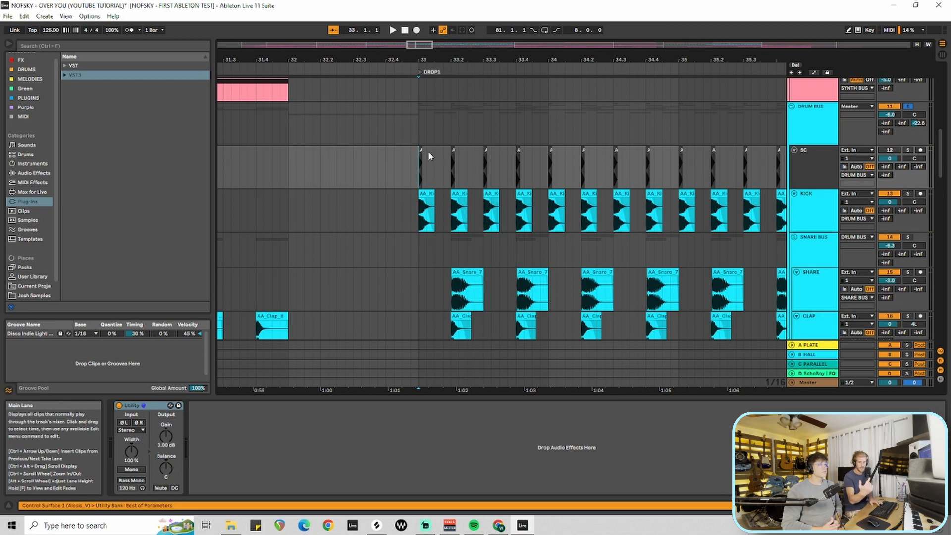
- Play the complete drum bus in solo from bar 33 to hear all drum layers together
key(space)
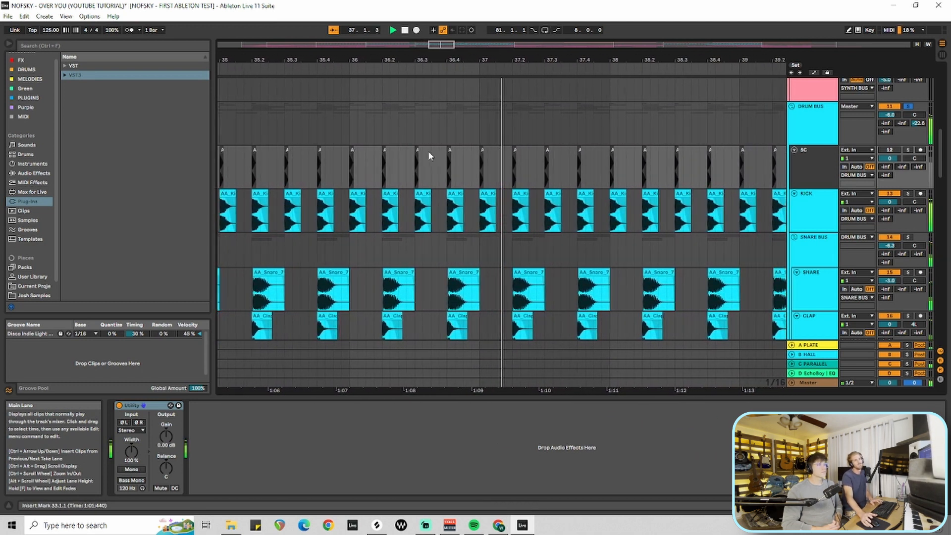
key(space)
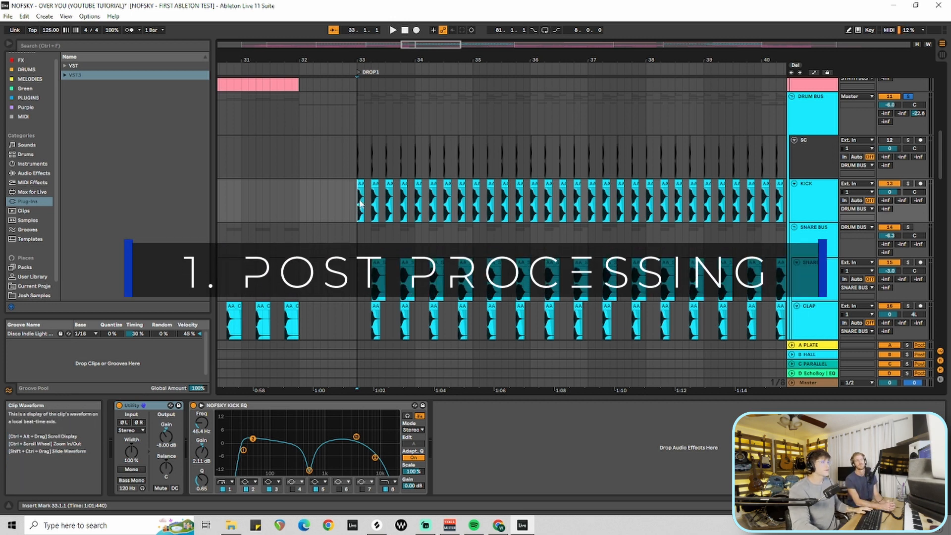
- Examine the low-cut, low-end boost and midrange dip bands of the kick track's NOFSKY KICK EQ
scroll(358, 202, up, 3)
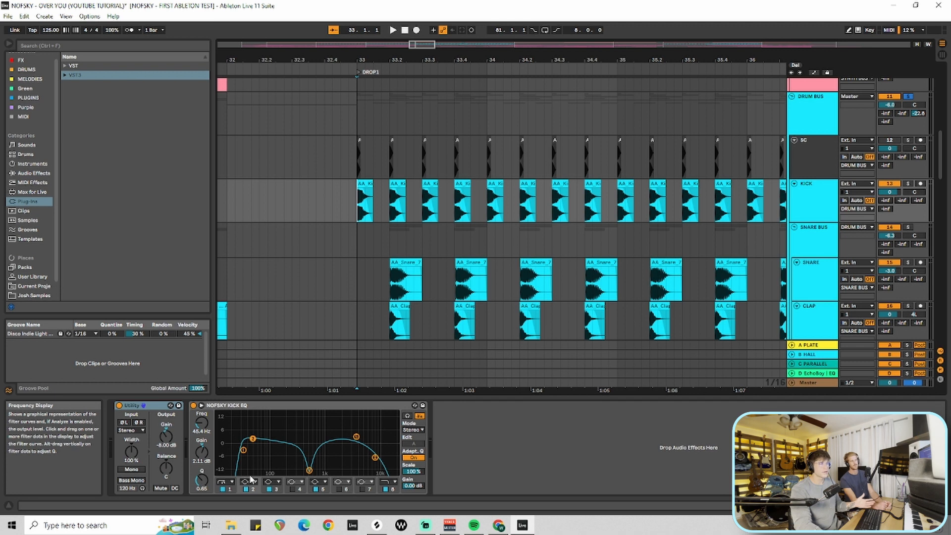
click(243, 450)
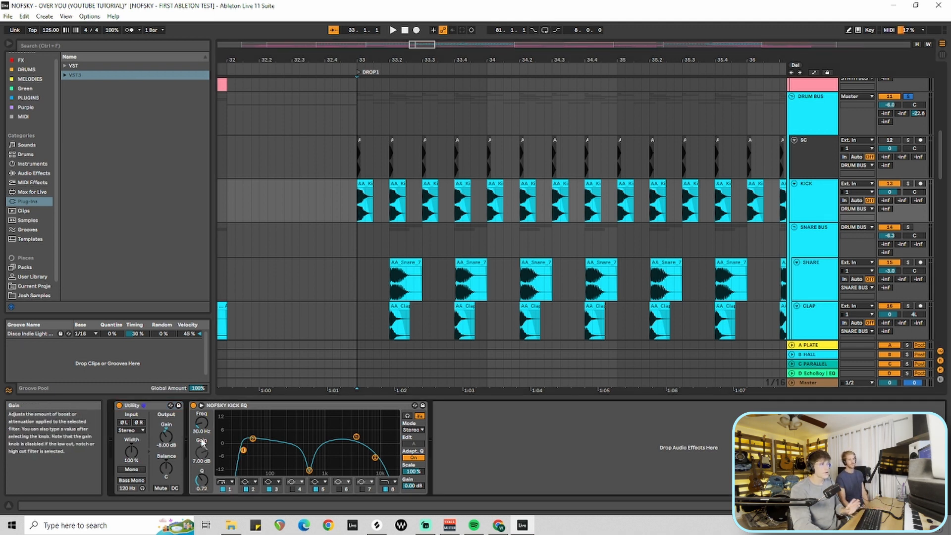
click(252, 439)
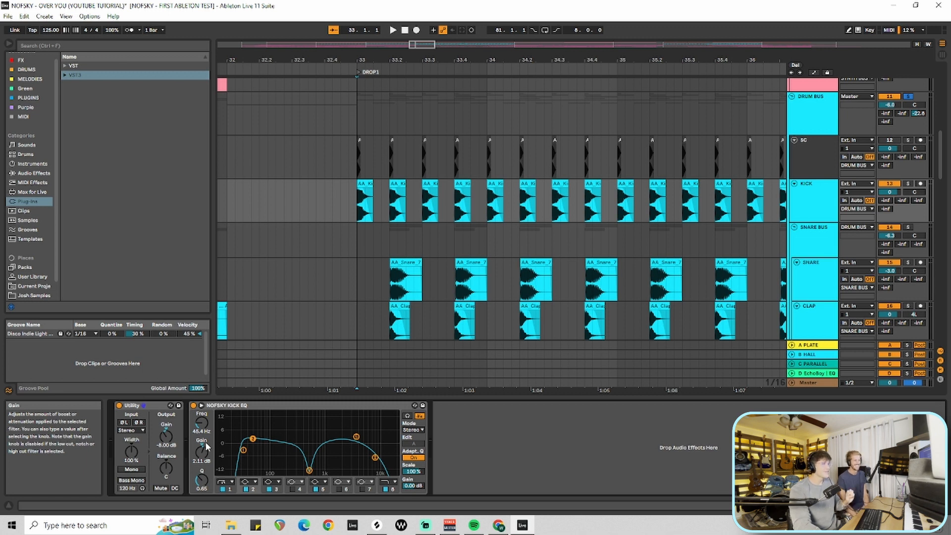
click(310, 472)
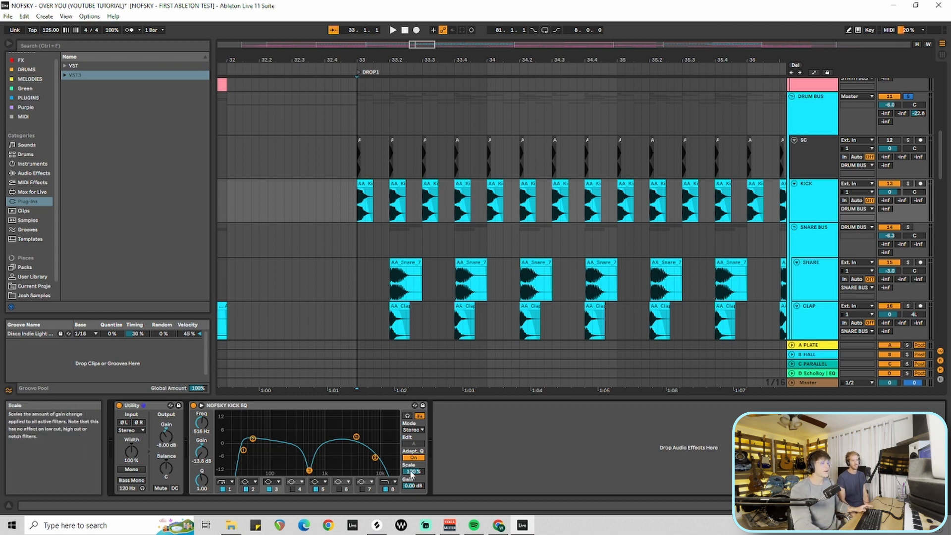
- Try the kick EQ's scale at -200 % and 200 % with the kick soloed, and restore the scale to 100 %
drag(411, 474, 412, 525)
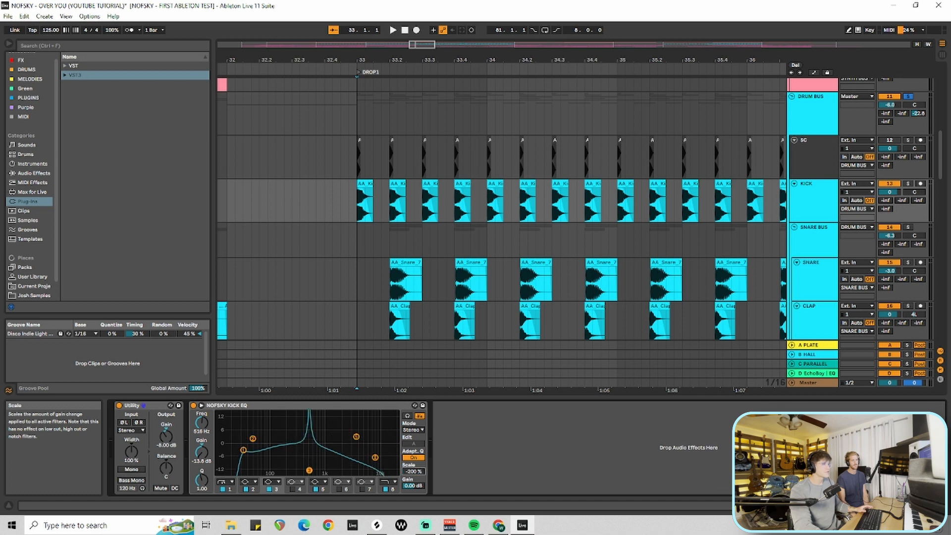
click(908, 183)
key(space)
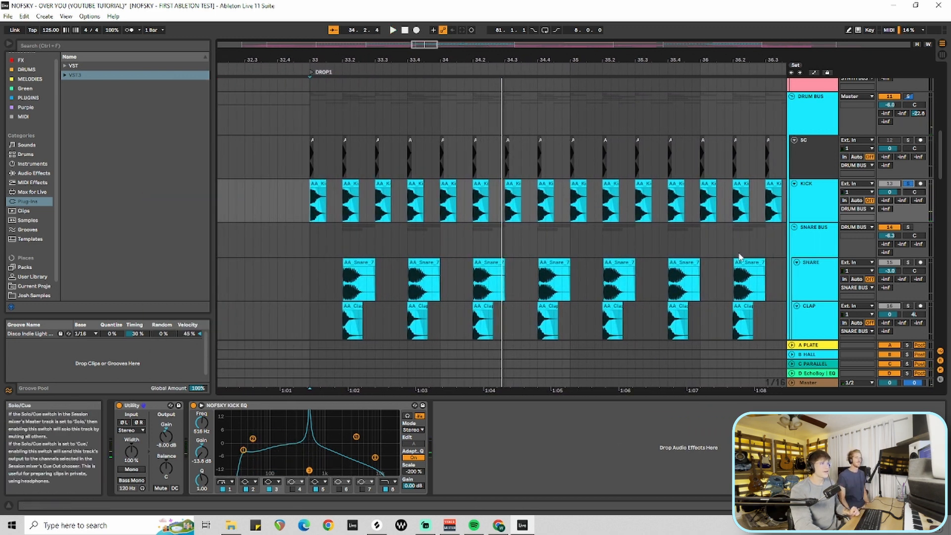
drag(413, 473, 414, 458)
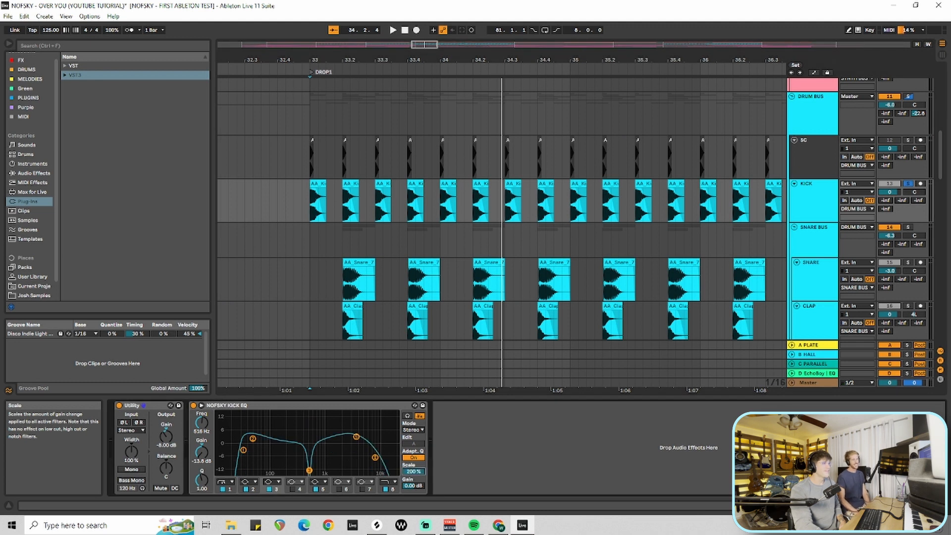
key(Delete)
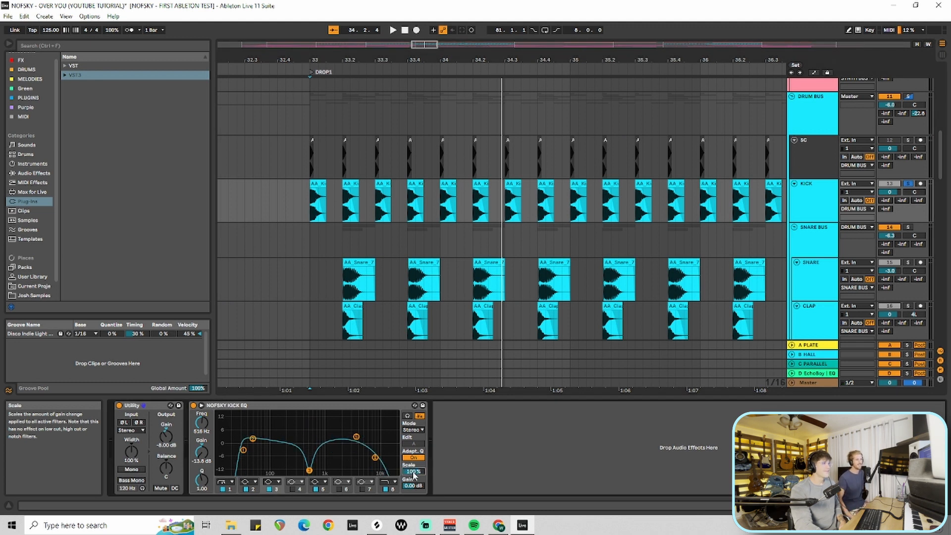
click(909, 184)
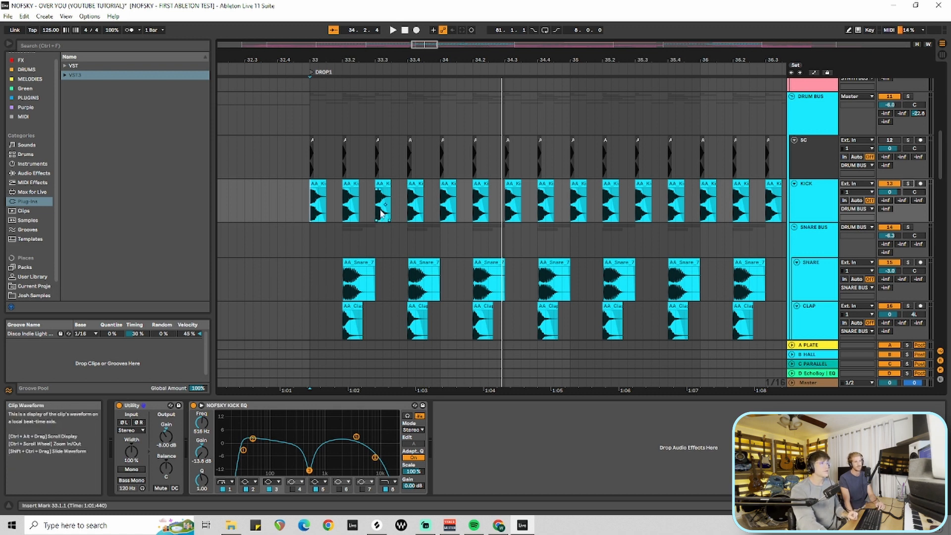
- Examine the EQ curves on the snare and clap tracks
click(811, 265)
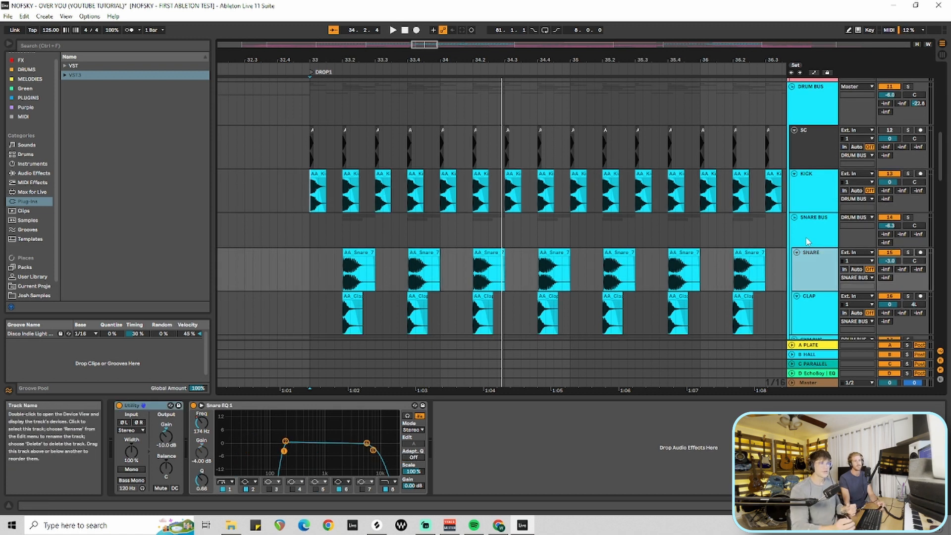
scroll(807, 241, down, 2)
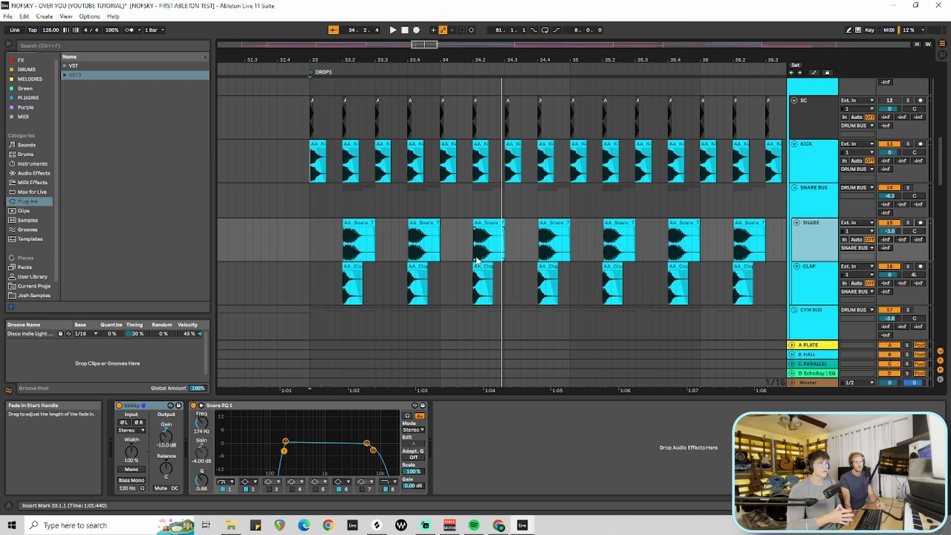
click(805, 283)
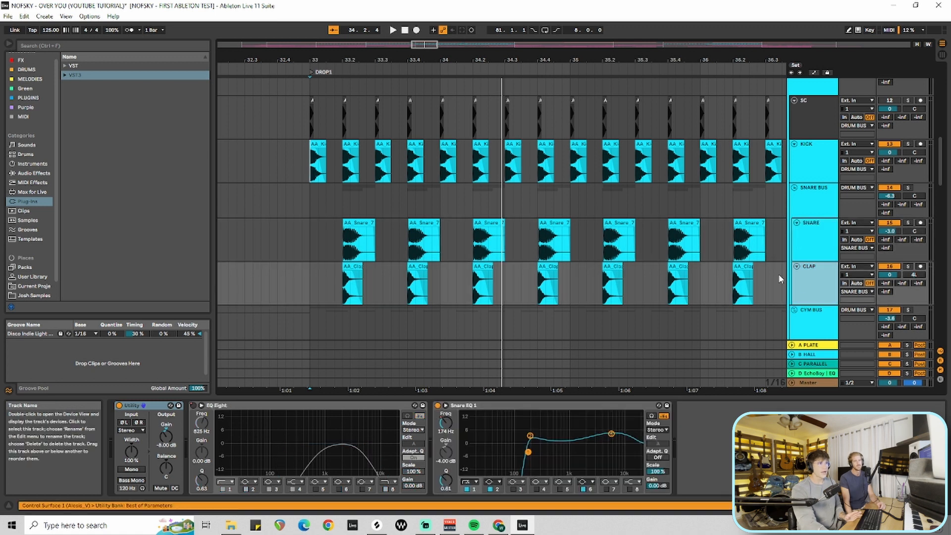
drag(311, 280, 688, 281)
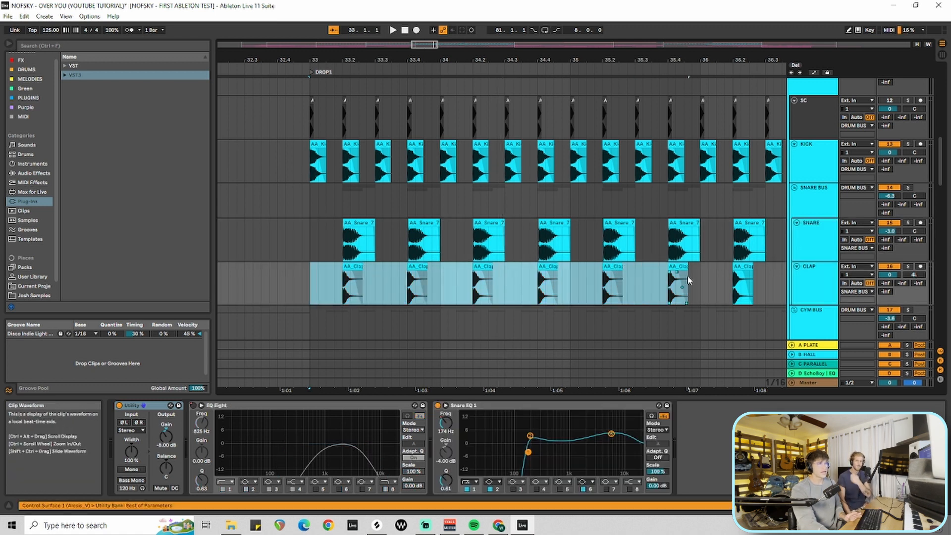
click(688, 281)
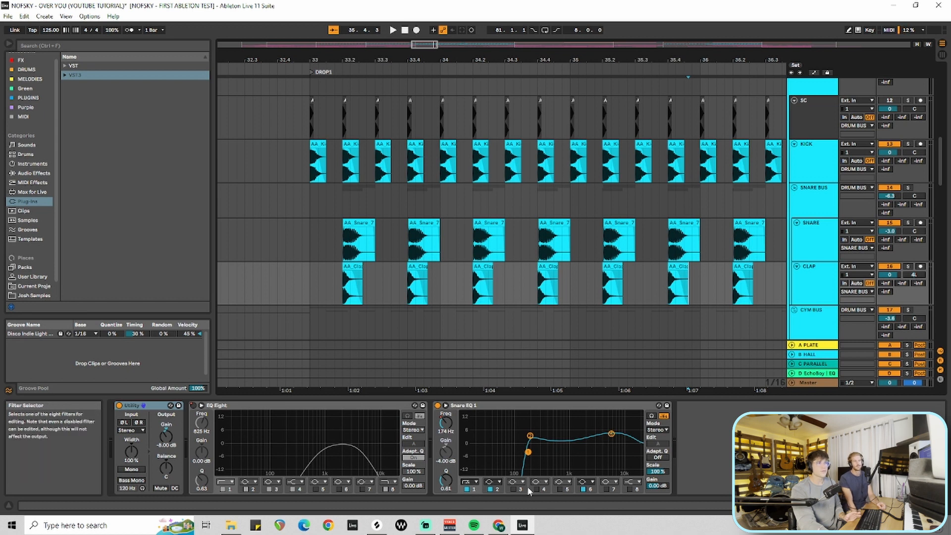
- Solo the snare bus and compare its playback with the snare and clap EQs bypassed and enabled
click(808, 241)
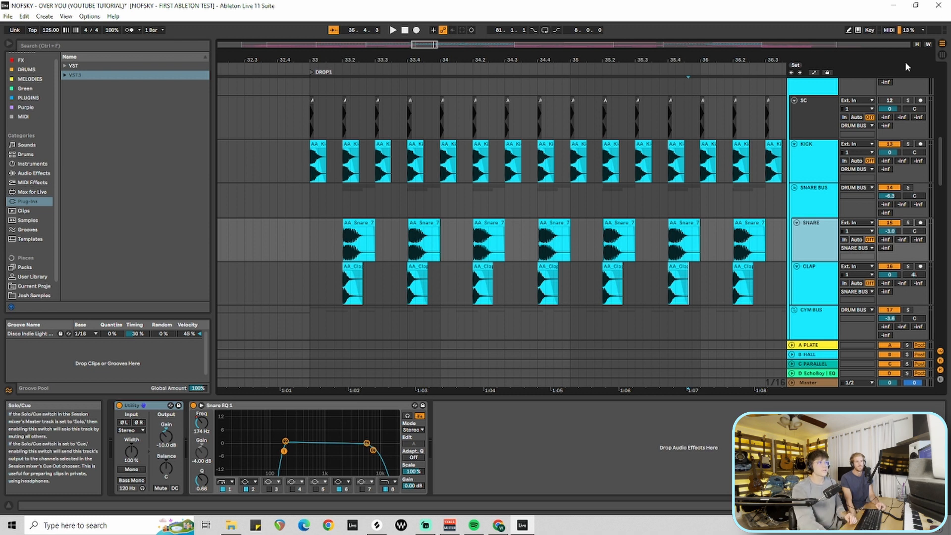
drag(301, 243, 390, 242)
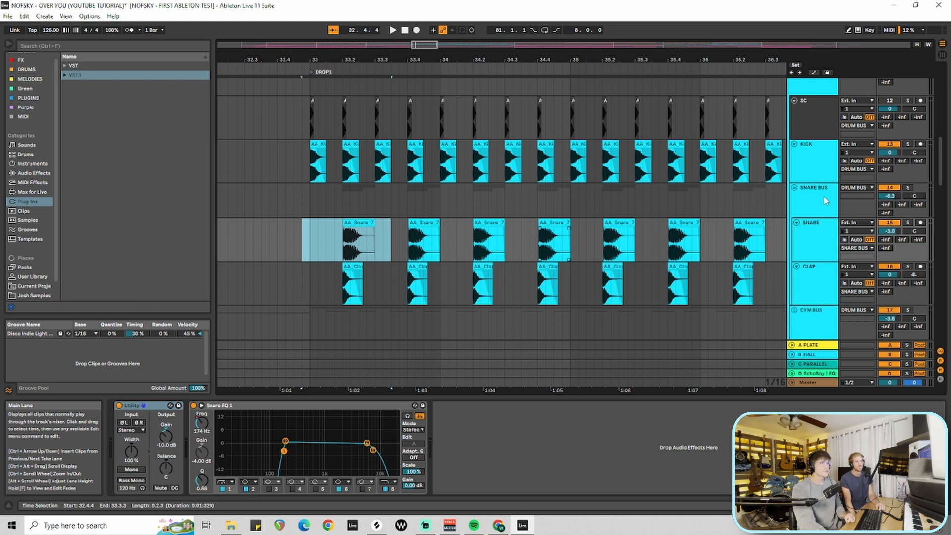
click(909, 188)
key(space)
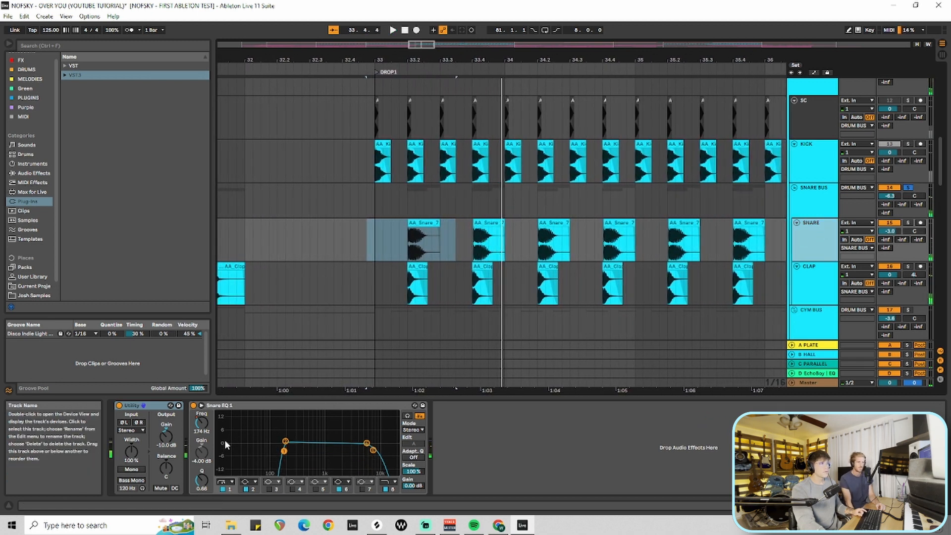
click(194, 405)
click(811, 278)
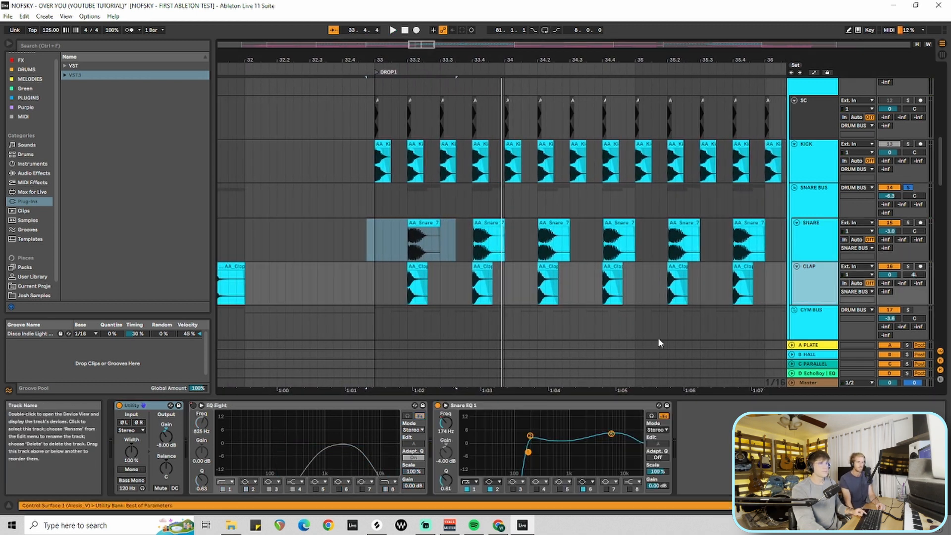
key(space)
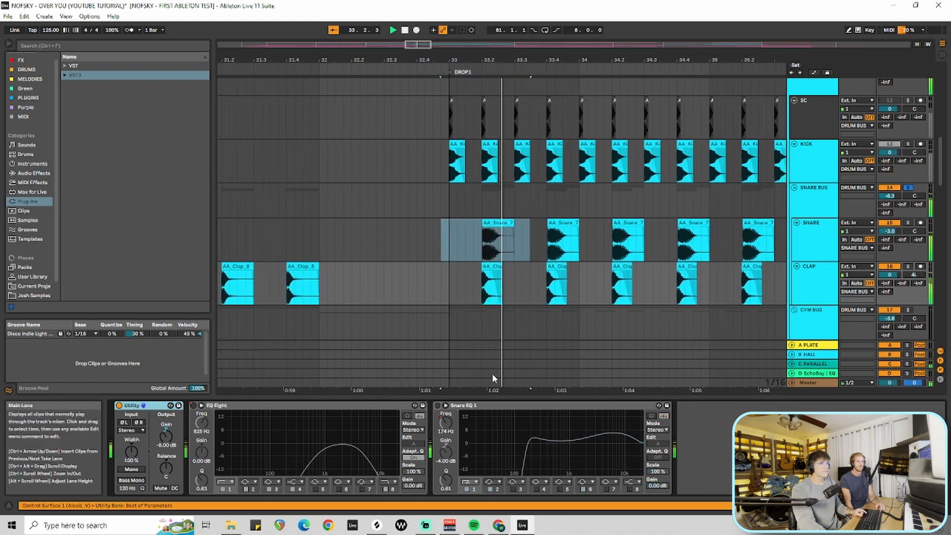
click(438, 405)
- Inspect the start of the snare clip against the kick and clap clips at beat 33.2
click(821, 237)
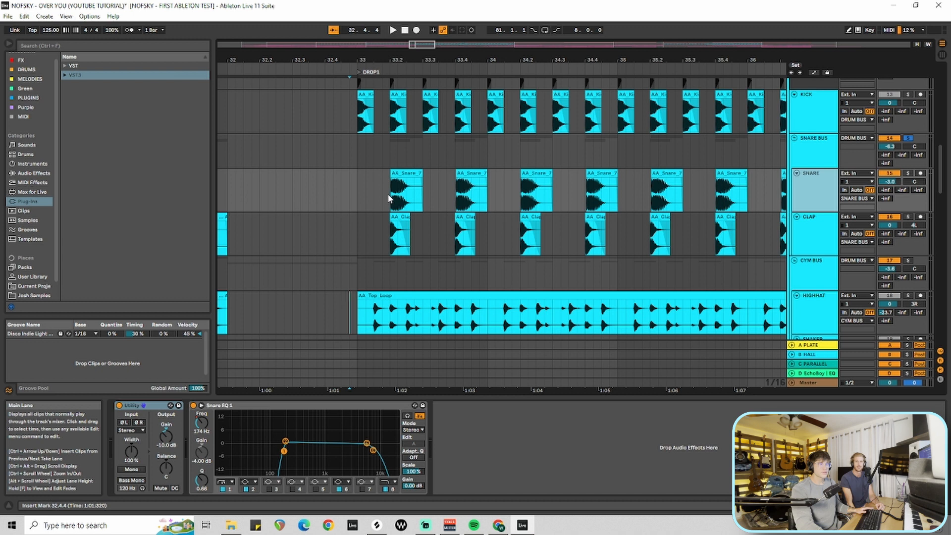
scroll(389, 198, up, 10)
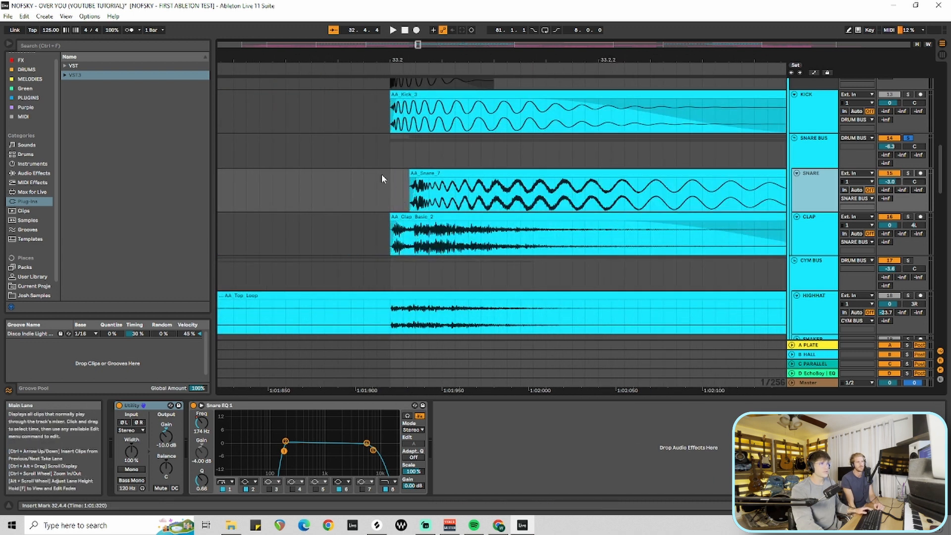
scroll(379, 193, down, 10)
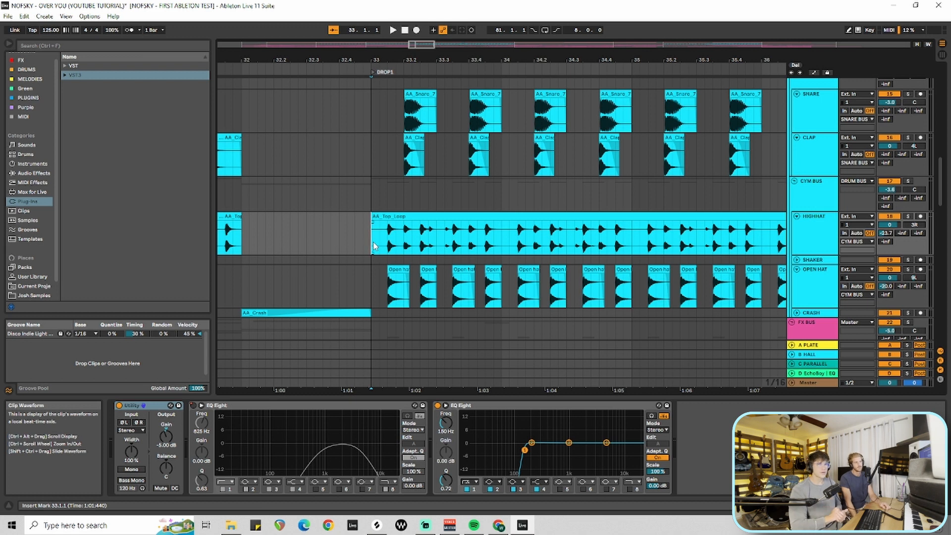
- Inspect the open hat clips after the start of the drop
scroll(479, 222, down, 2)
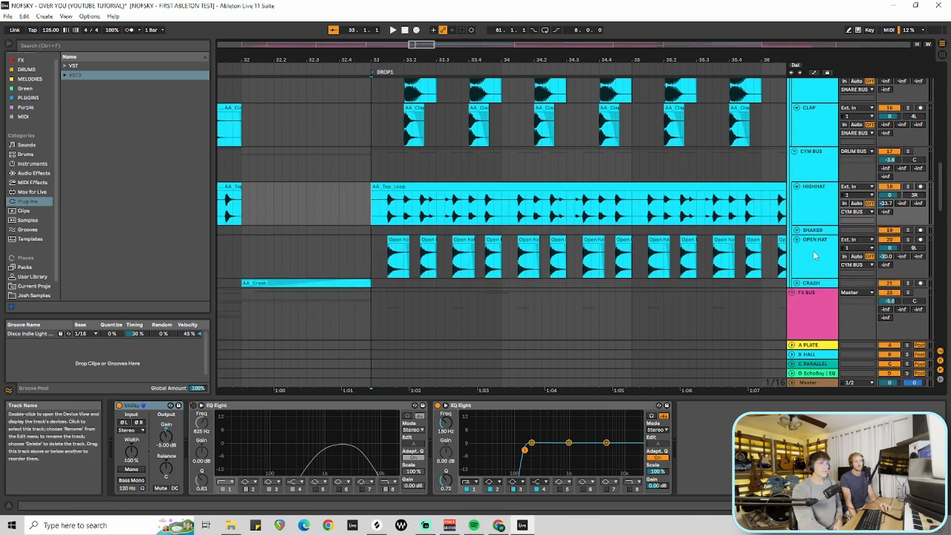
click(414, 268)
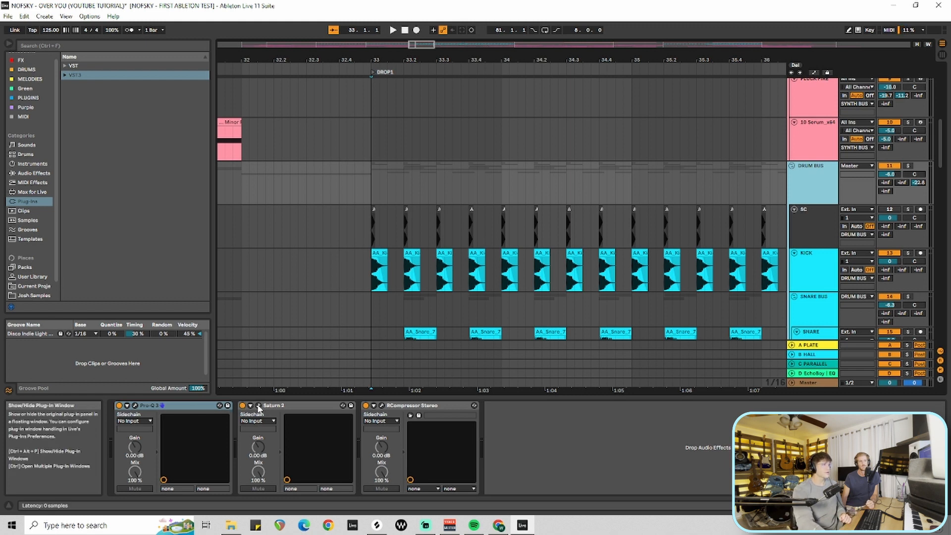
- Change the saturation style in the drum bus's Saturn 2 to Gentle Saturation
click(259, 407)
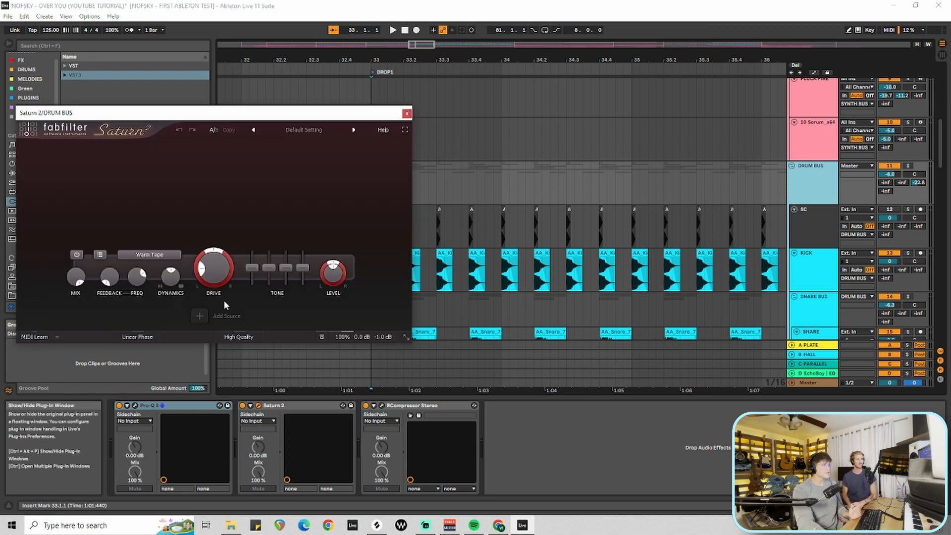
mouse_move(211, 274)
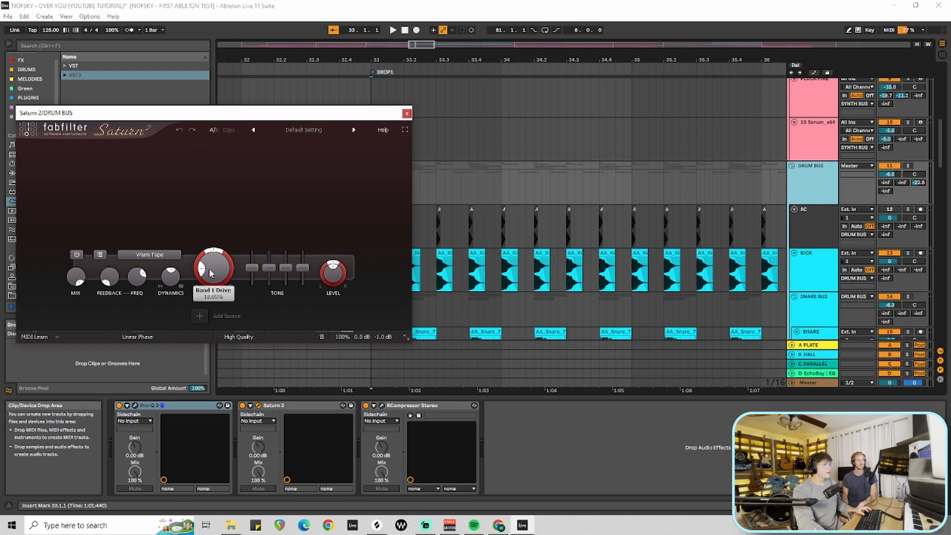
click(153, 257)
mouse_move(152, 300)
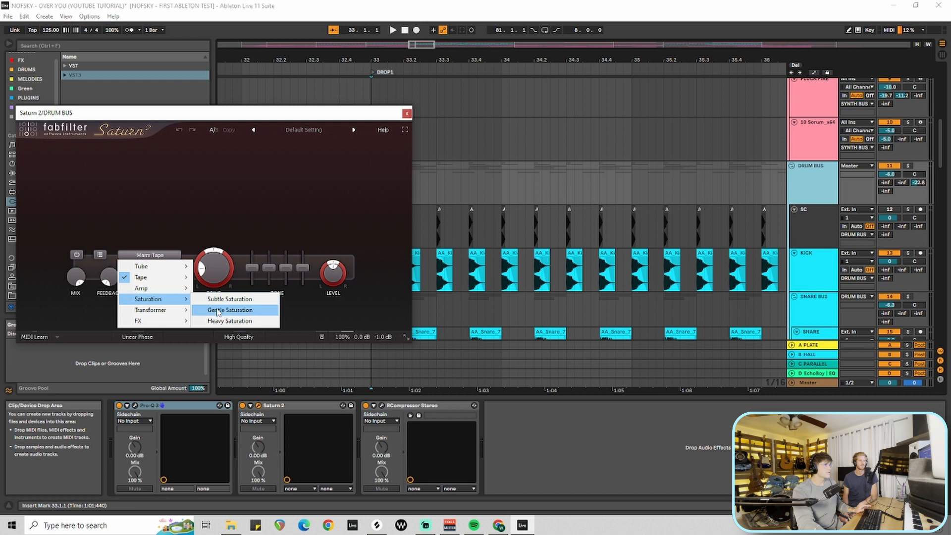
click(218, 311)
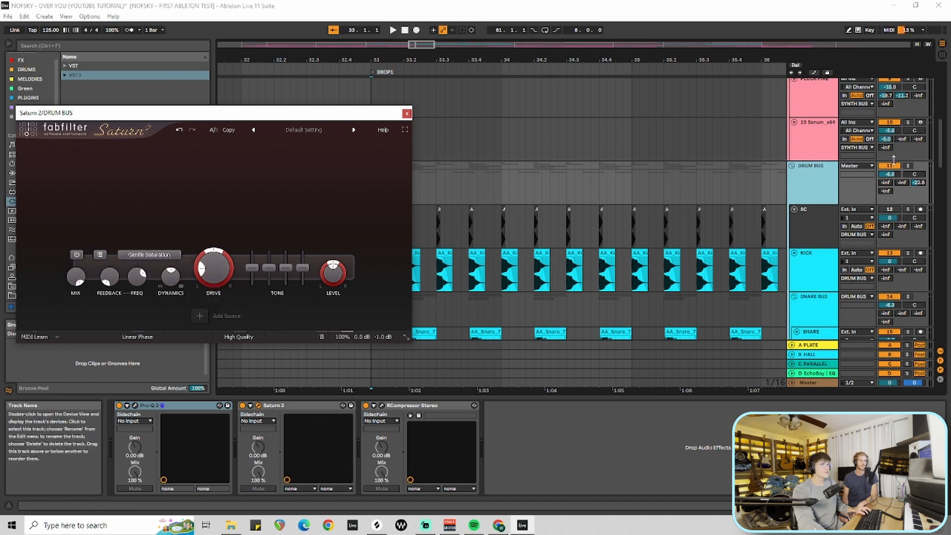
- Solo the drum bus and raise Saturn 2's Drive while the drop plays
click(908, 166)
mouse_move(217, 272)
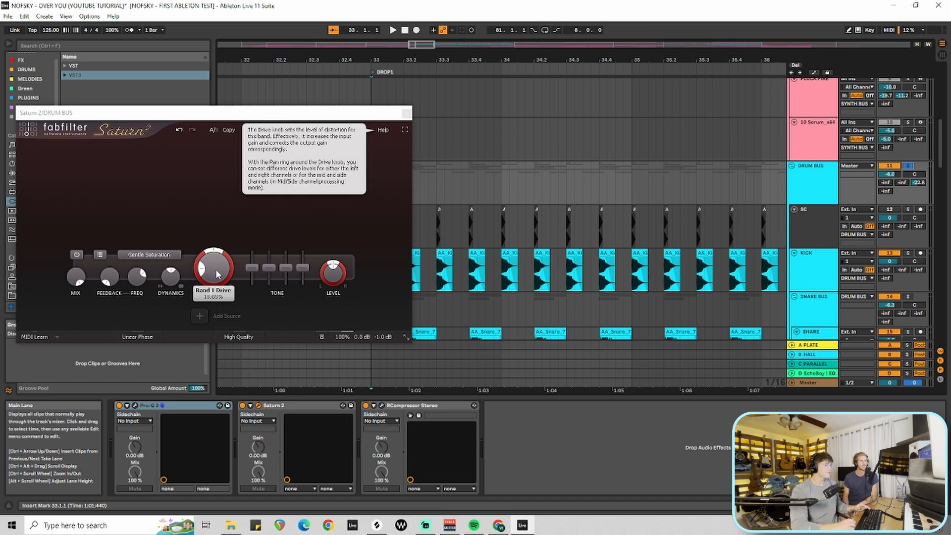
key(space)
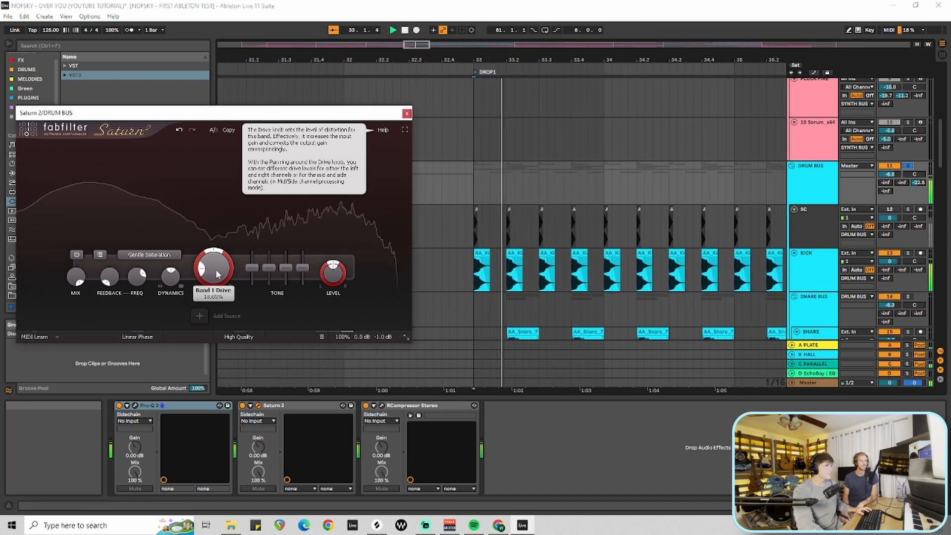
drag(217, 274, 219, 251)
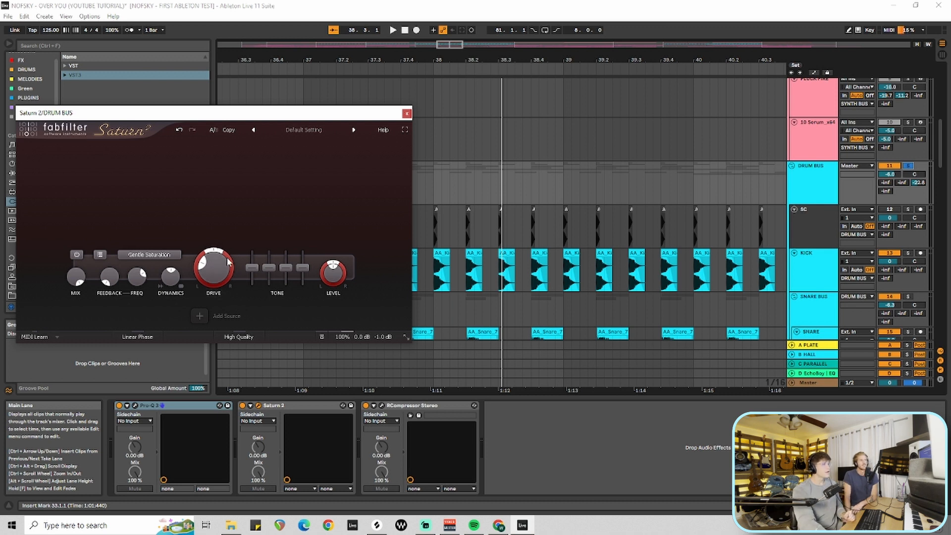
mouse_move(210, 289)
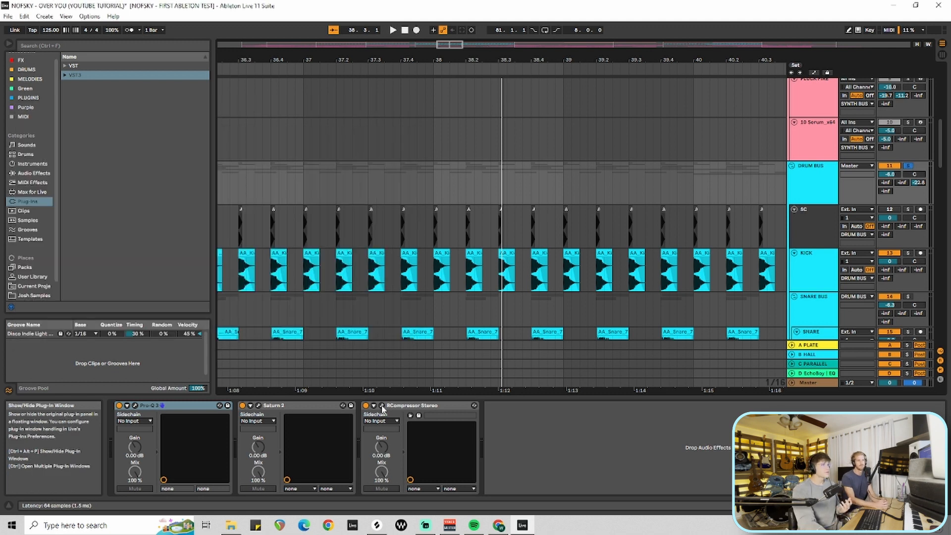
- Reset the threshold and gain of the drum bus's RCompressor to 0
click(382, 406)
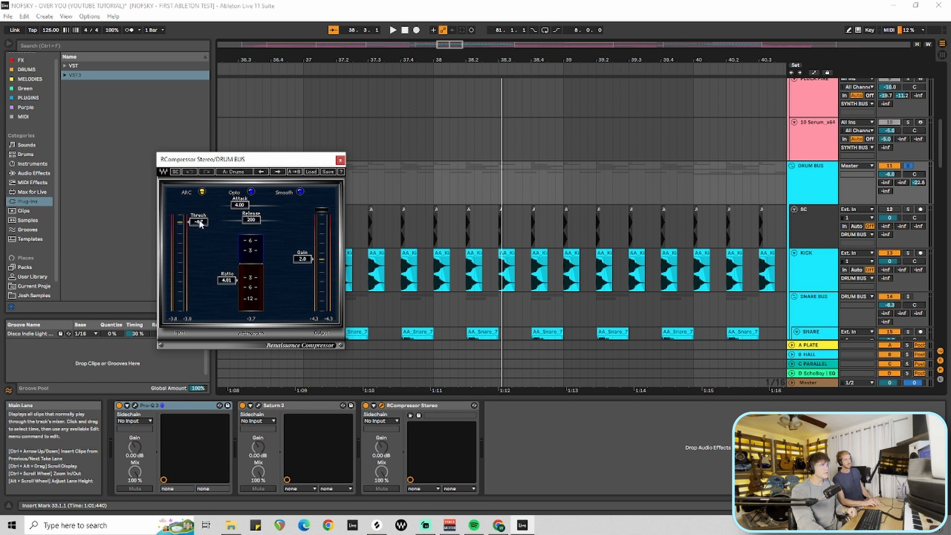
drag(199, 223, 199, 214)
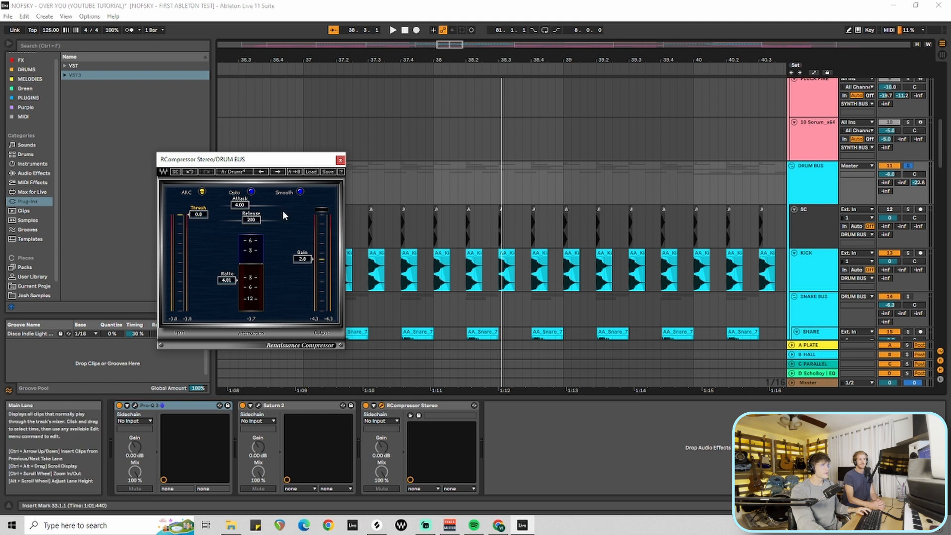
click(304, 259)
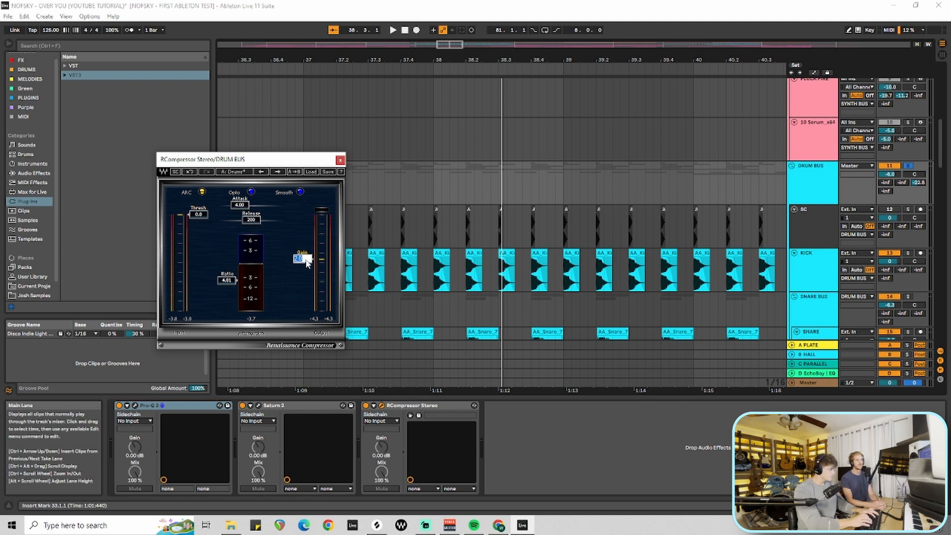
text(0)
key(Return)
- Lower the RCompressor threshold to -5.3 while the soloed drums play, and close the plug-in window
key(space)
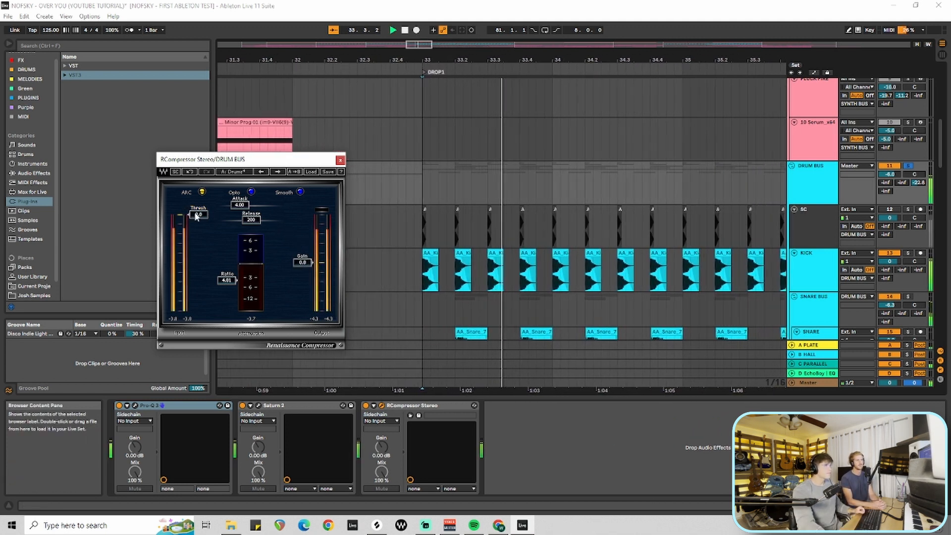
mouse_move(197, 216)
mouse_down()
mouse_move(199, 244)
mouse_move(198, 222)
mouse_up()
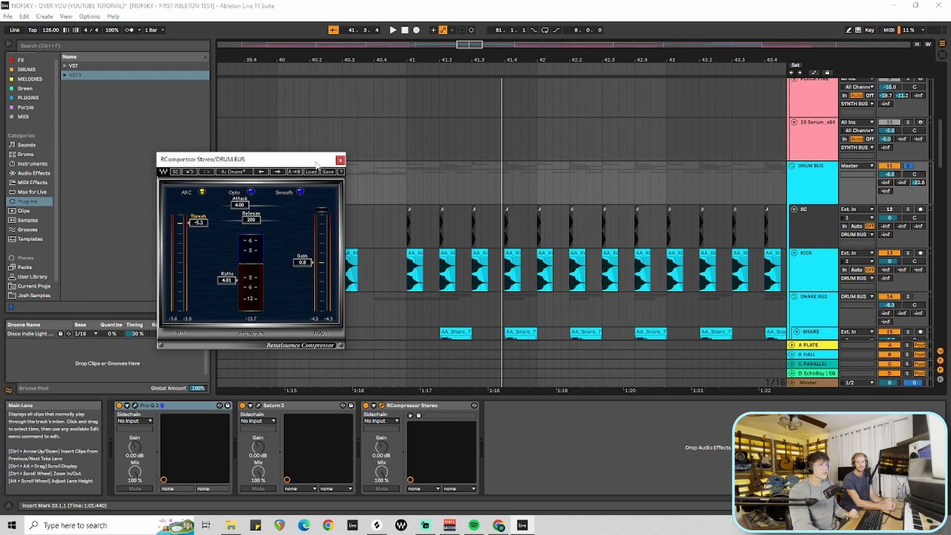
click(342, 161)
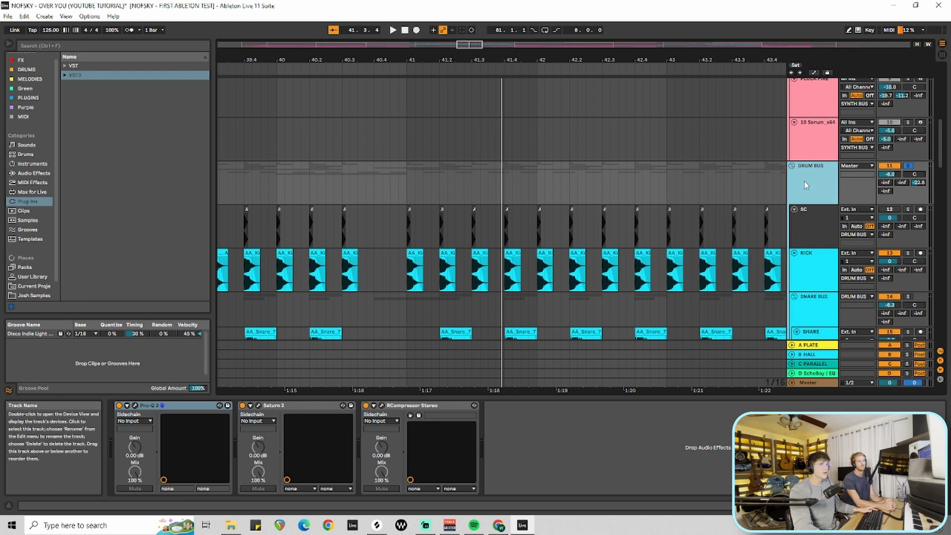
- Bypass RCompressor on the drum bus and measure the master's peak level during playback in the session mixer
key(Tab)
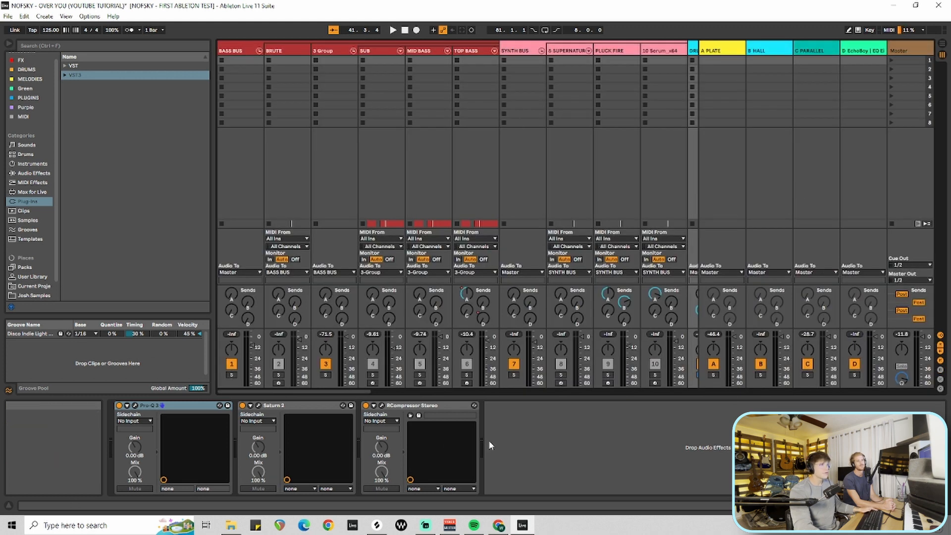
click(366, 406)
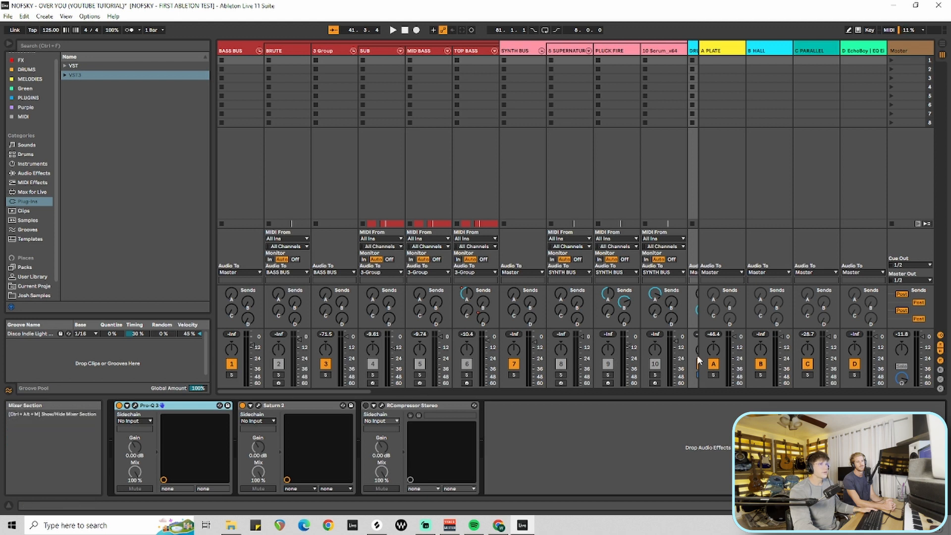
drag(365, 392, 413, 391)
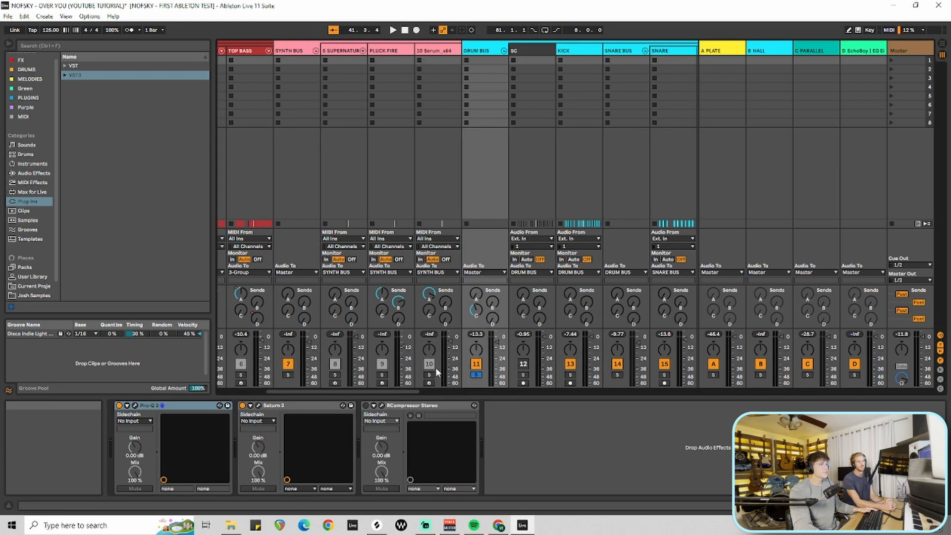
click(901, 335)
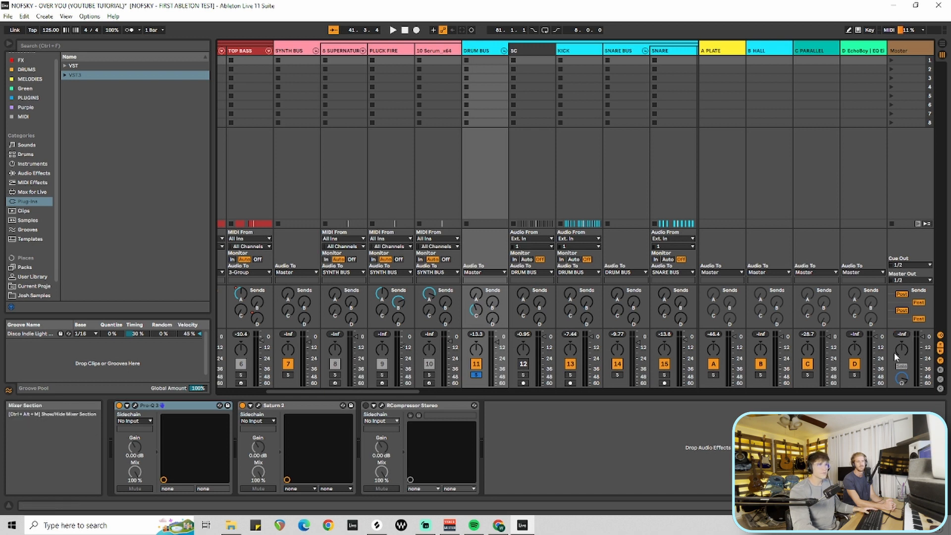
key(space)
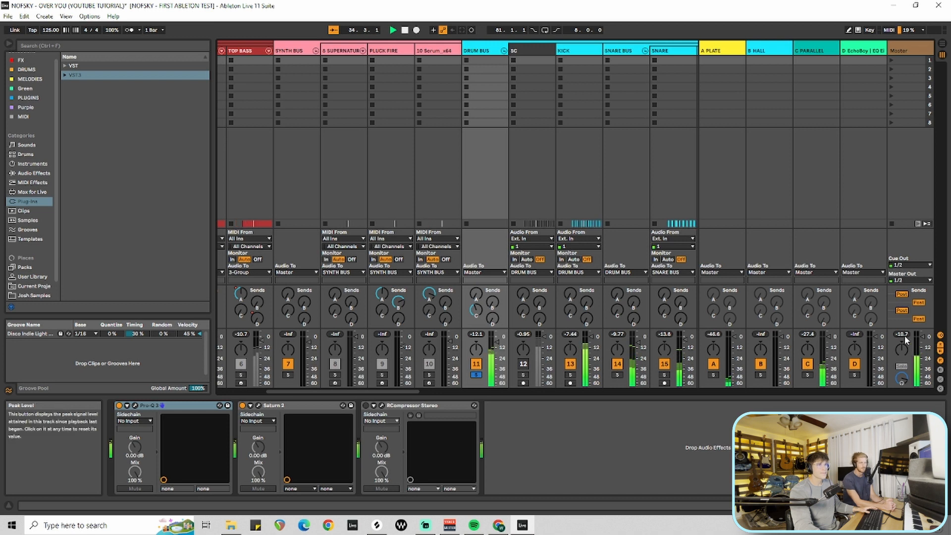
key(space)
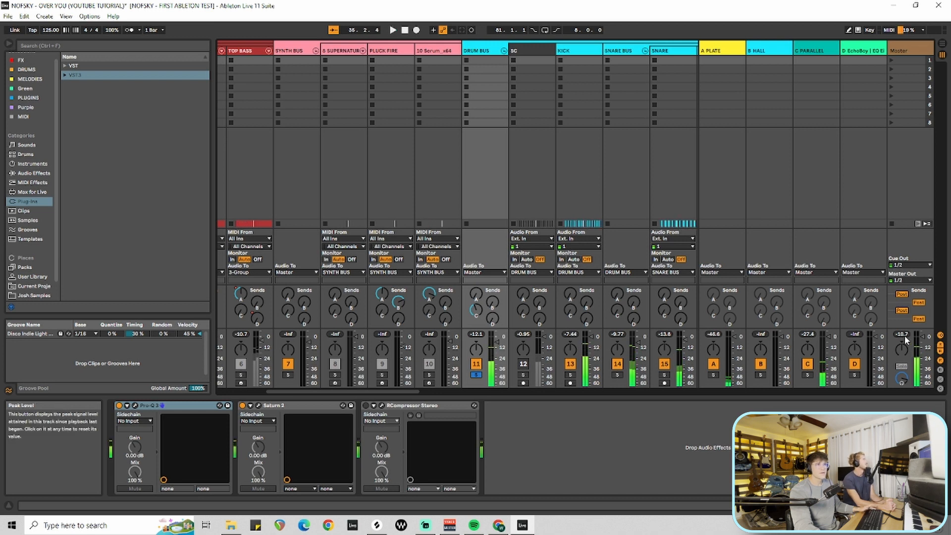
- Re-enable RCompressor, reset the master's peak reading, and measure the compressed drums' peak level during playback
click(366, 407)
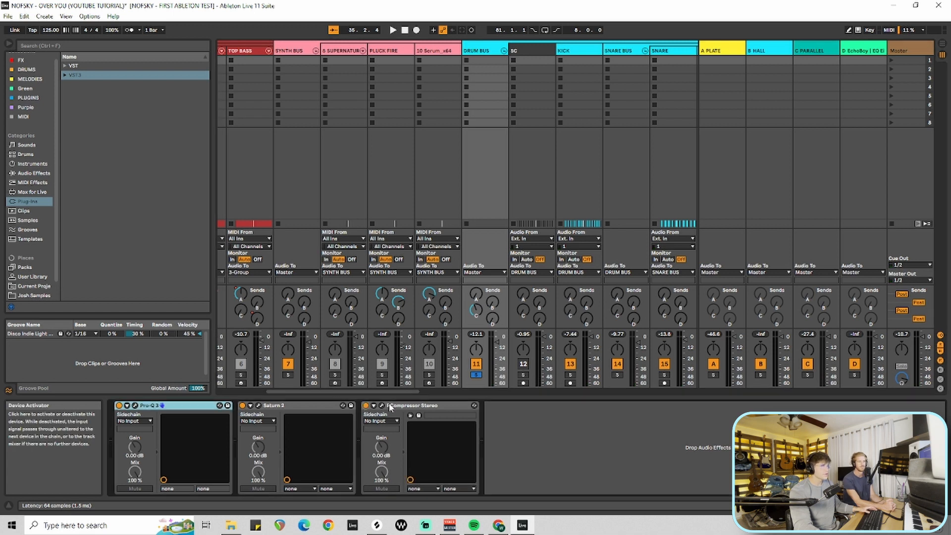
click(903, 335)
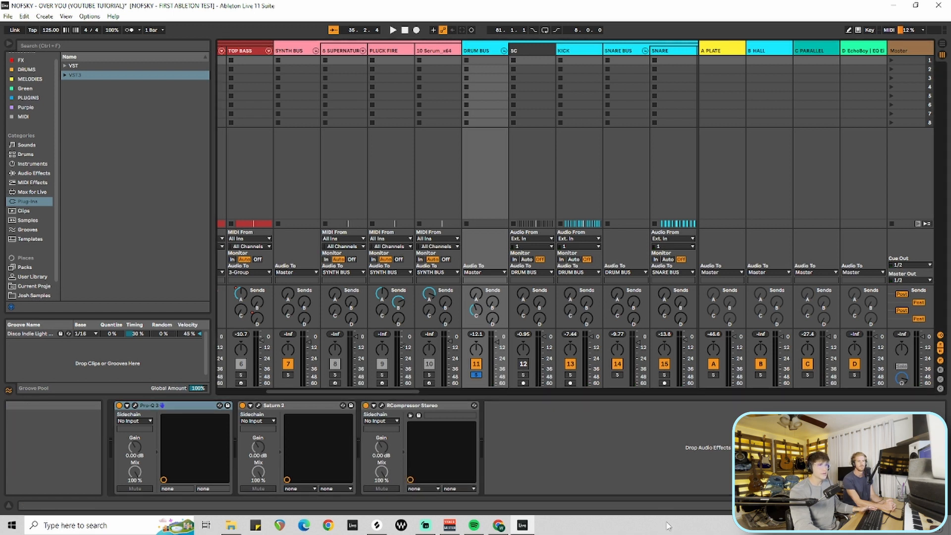
key(space)
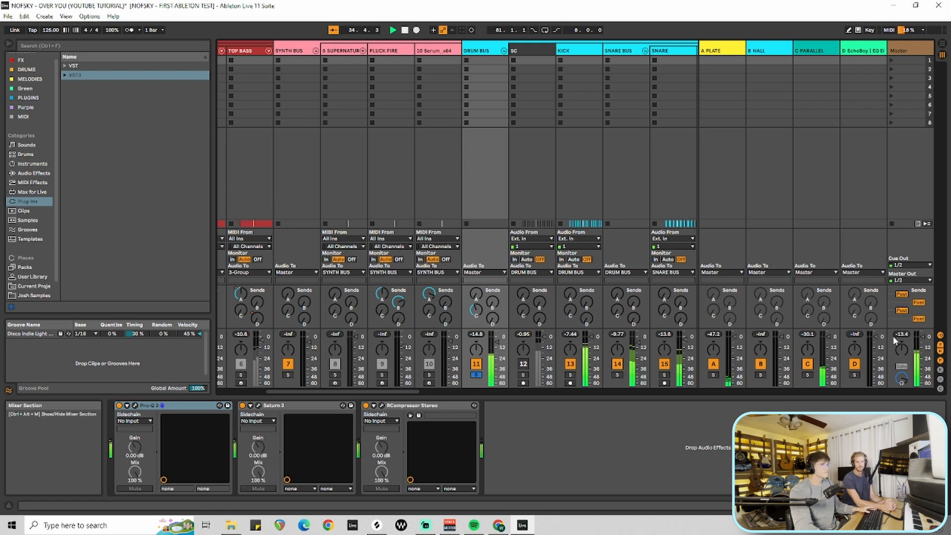
key(space)
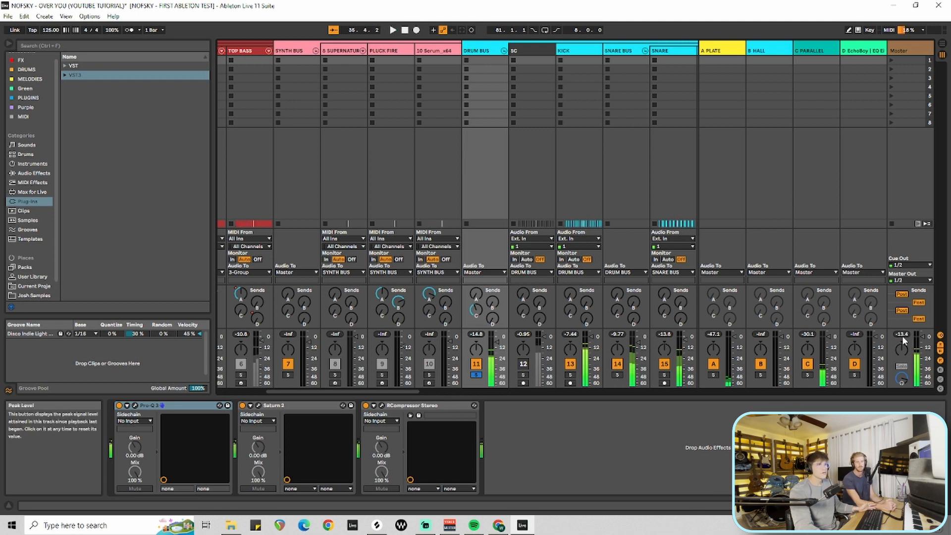
click(902, 335)
- Set RCompressor's makeup gain to 3.0, play the drums to check their level, and return to the arrangement
click(381, 406)
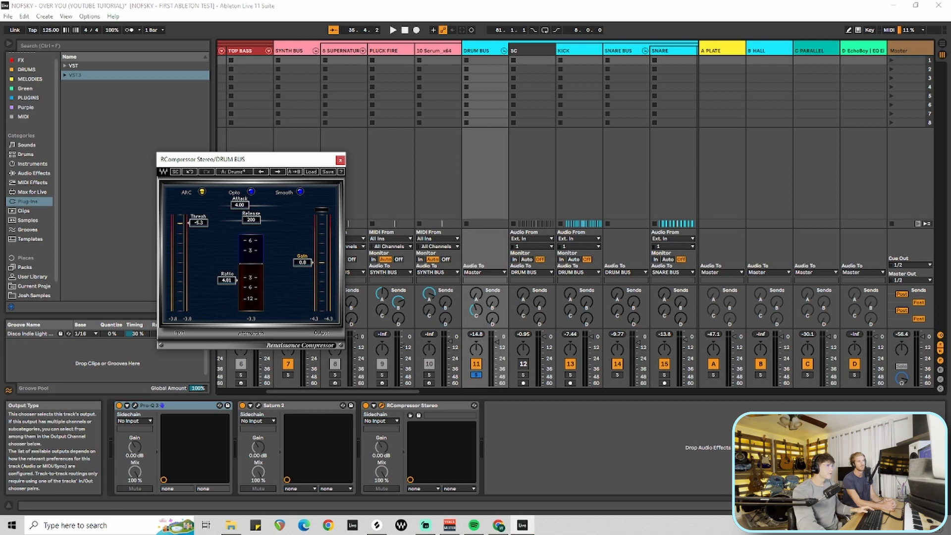
click(301, 262)
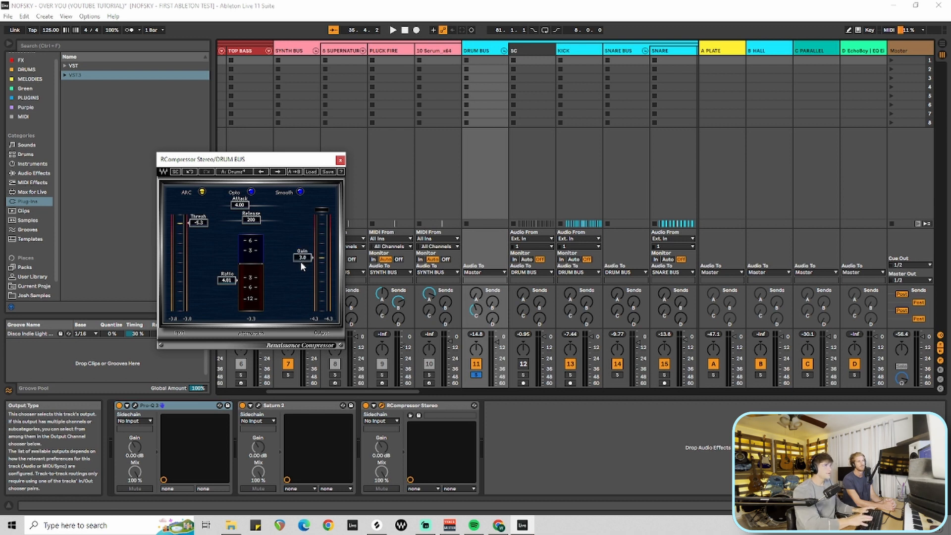
click(340, 160)
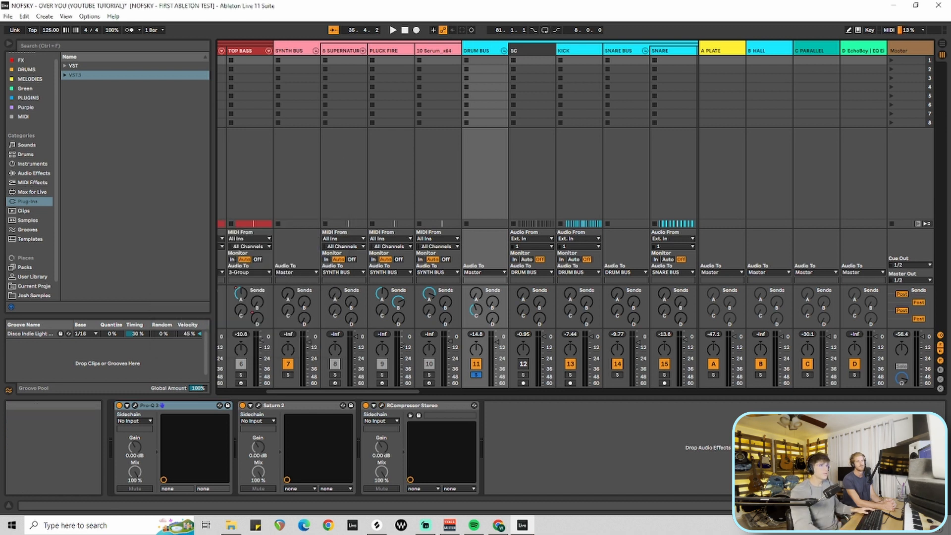
key(space)
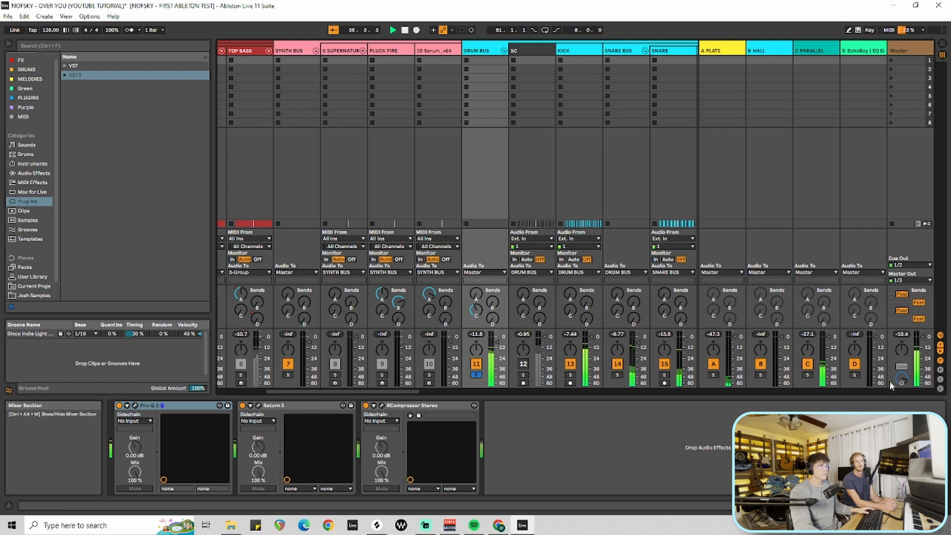
key(Tab)
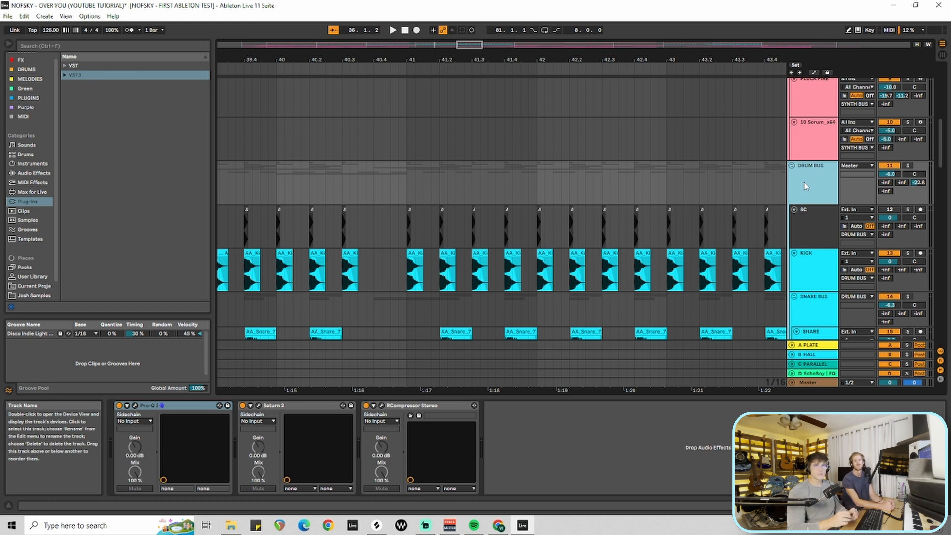
- Open Pro-Q 3 on the drum bus and examine the soloed kick's spectrum while playing from the start of DROP1
click(369, 228)
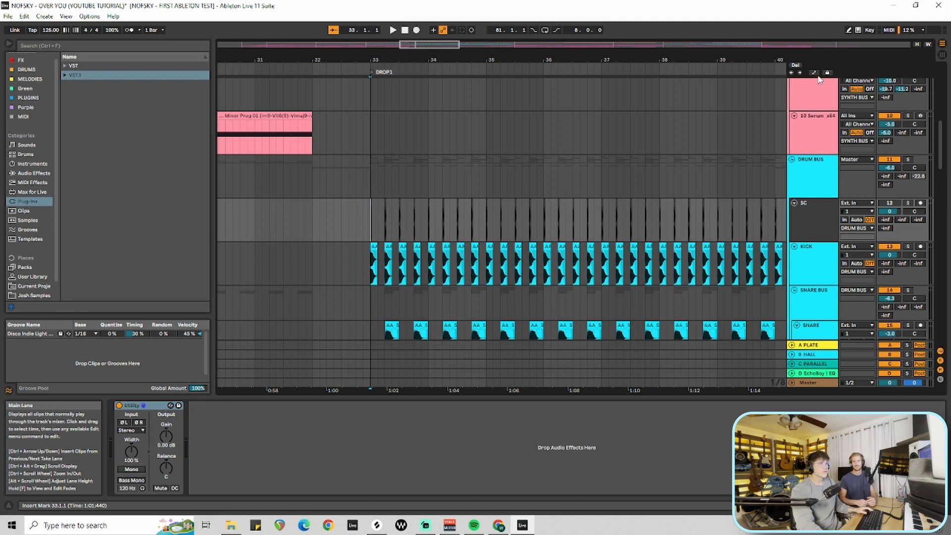
click(813, 176)
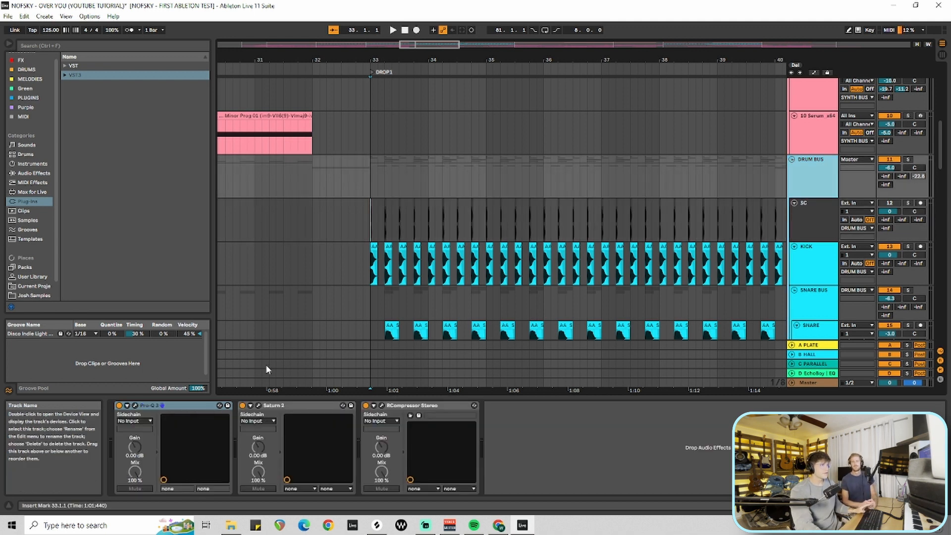
click(136, 406)
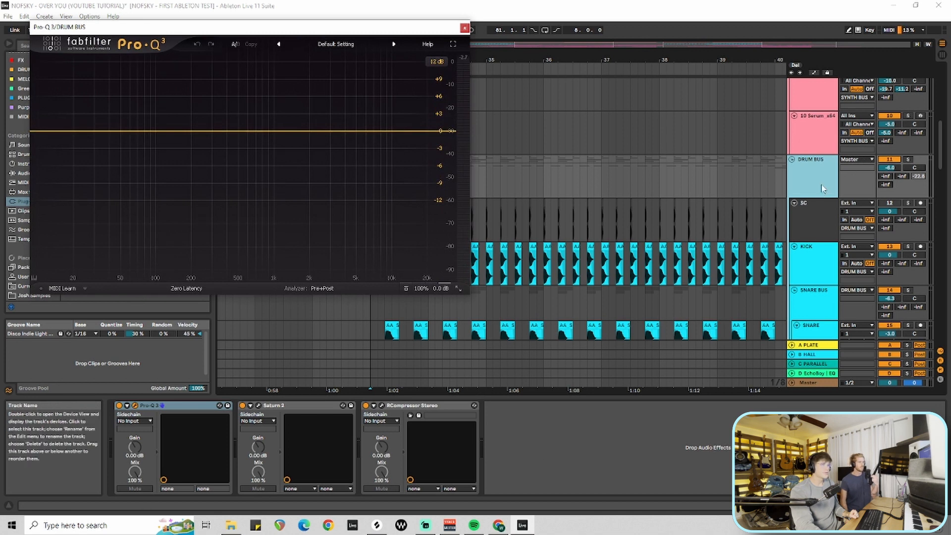
click(909, 246)
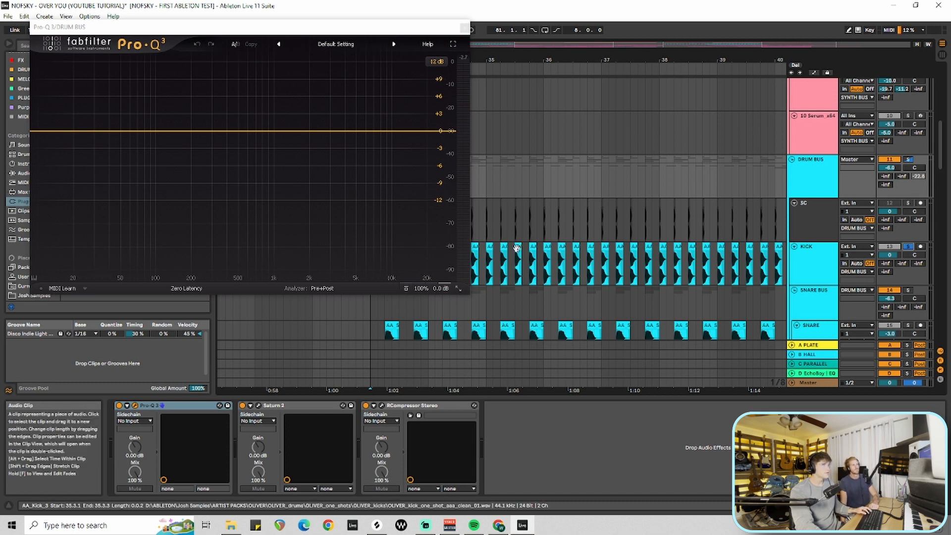
key(space)
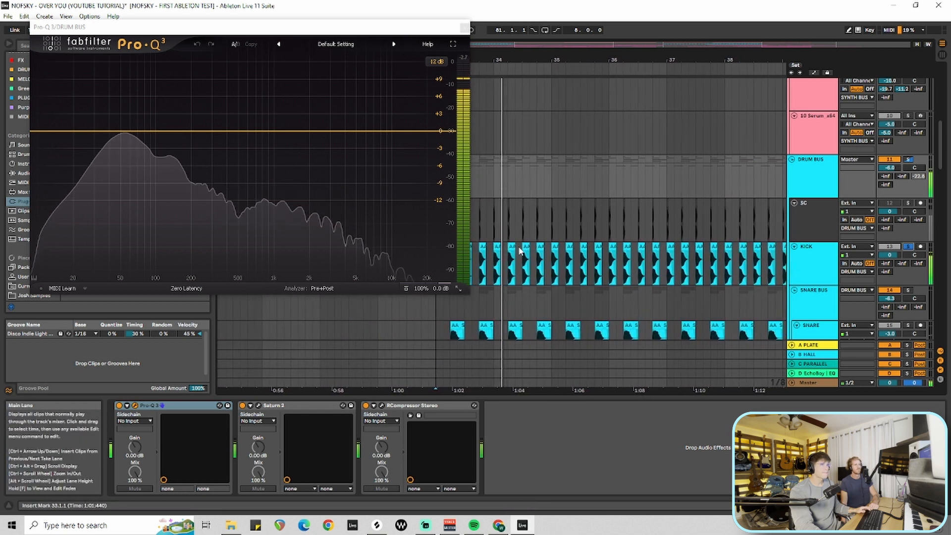
- Set the kick's Utility gain to -10.0 dB during playback and end the kick solo
click(825, 257)
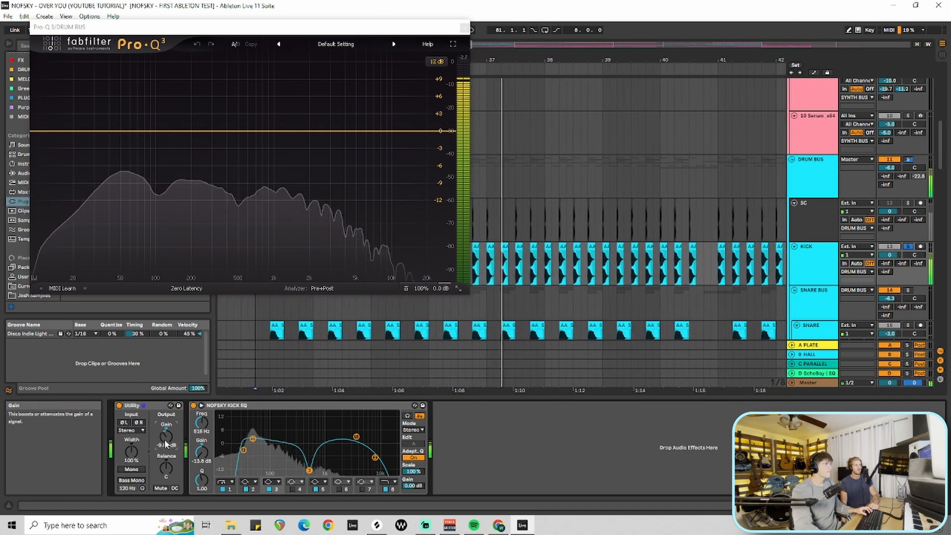
drag(165, 440, 165, 442)
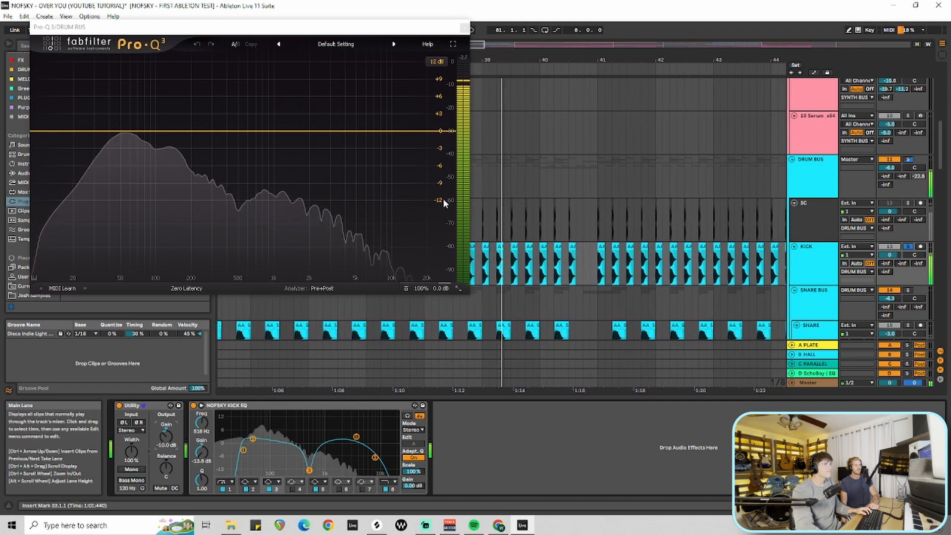
click(908, 247)
- Play the soloed snare bus to examine its spectrum, and set the bus volume to -6.0
scroll(897, 249, down, 2)
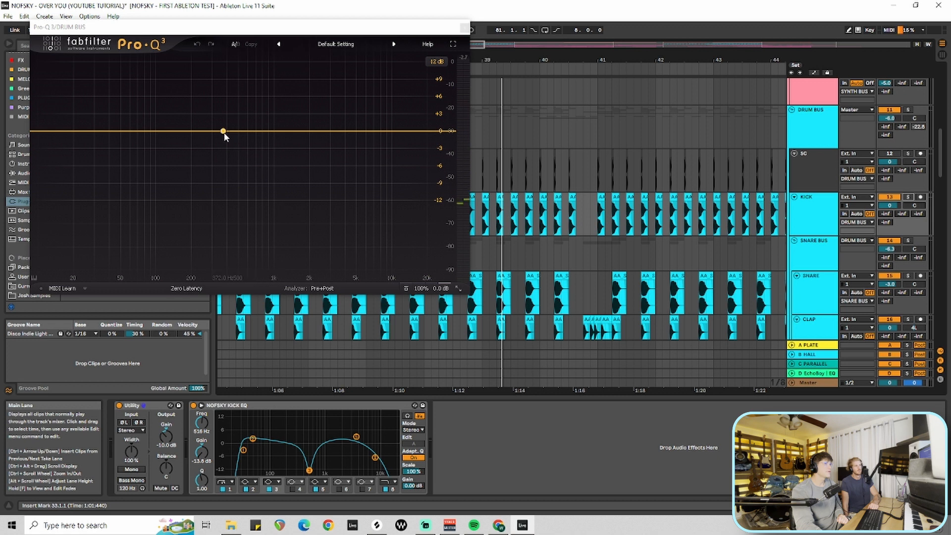
click(908, 240)
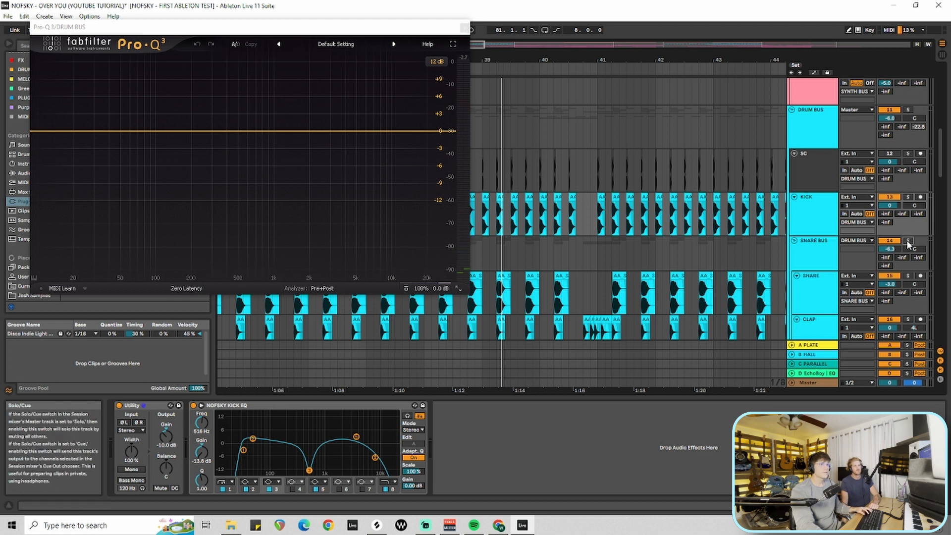
key(space)
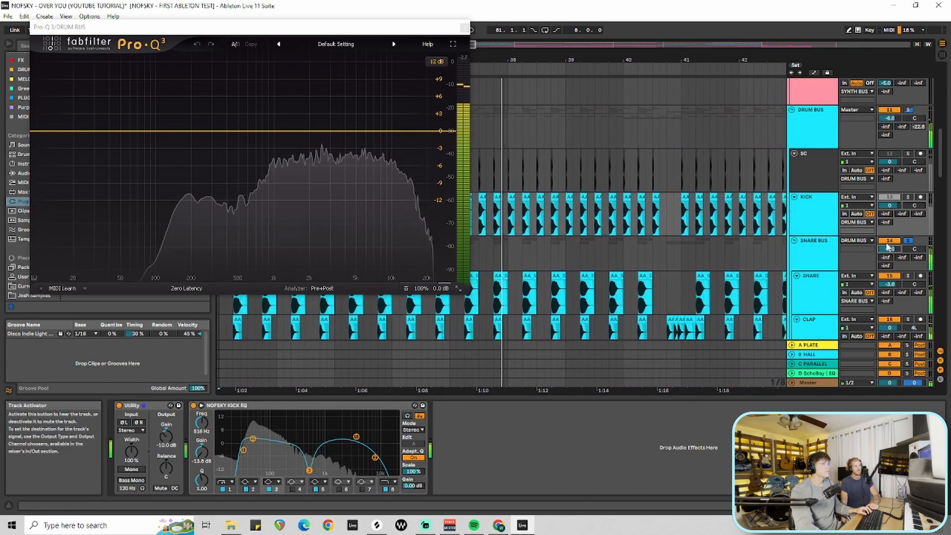
key(space)
- Solo the cymbal bus, examine its spectrum in Pro-Q 3 during playback, and end the solo
scroll(909, 237, down, 5)
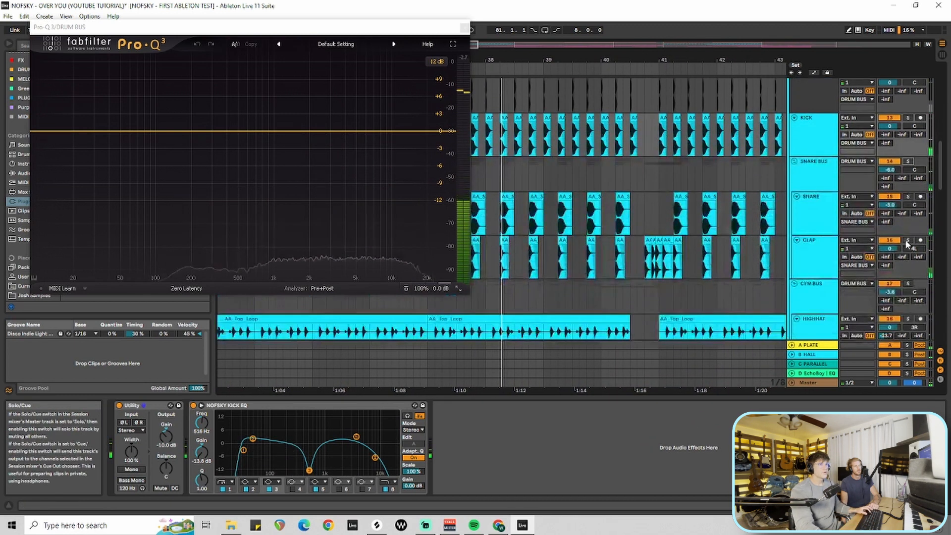
click(908, 214)
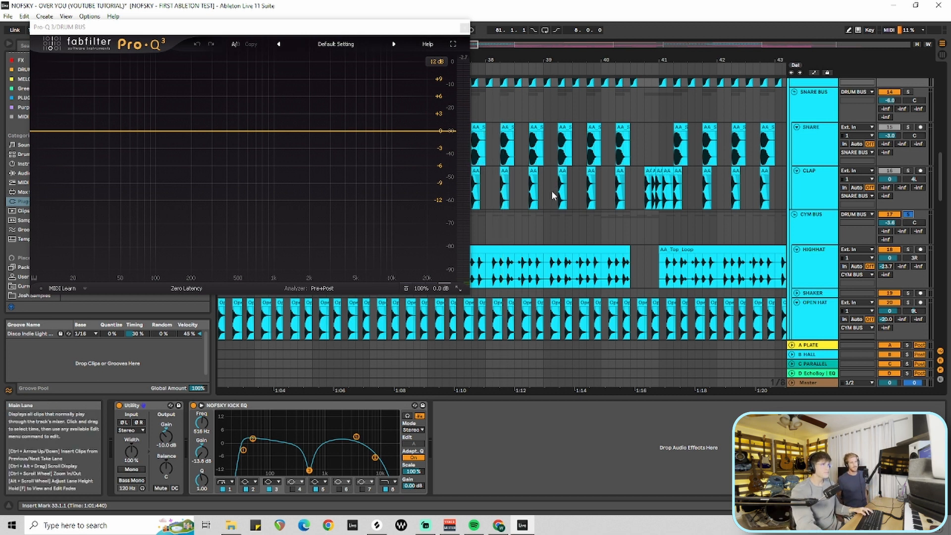
key(space)
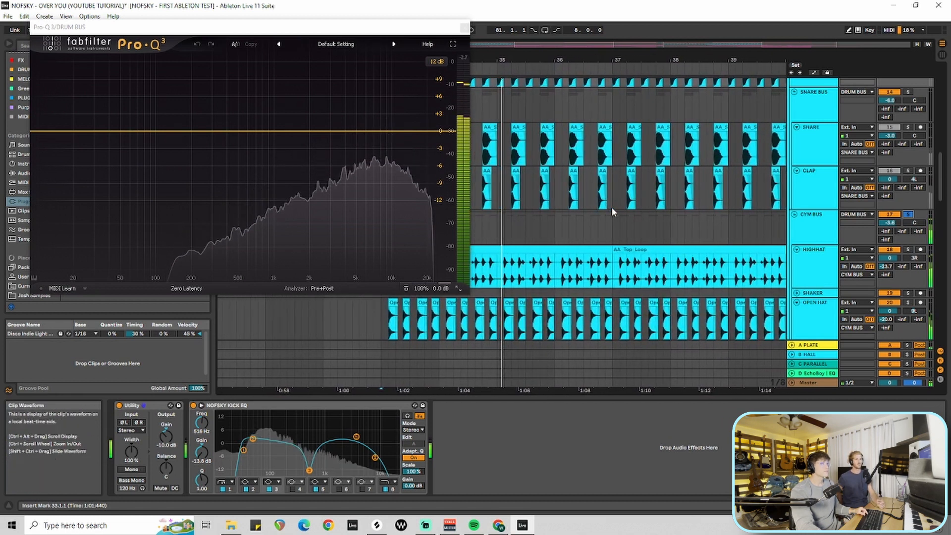
key(space)
click(908, 214)
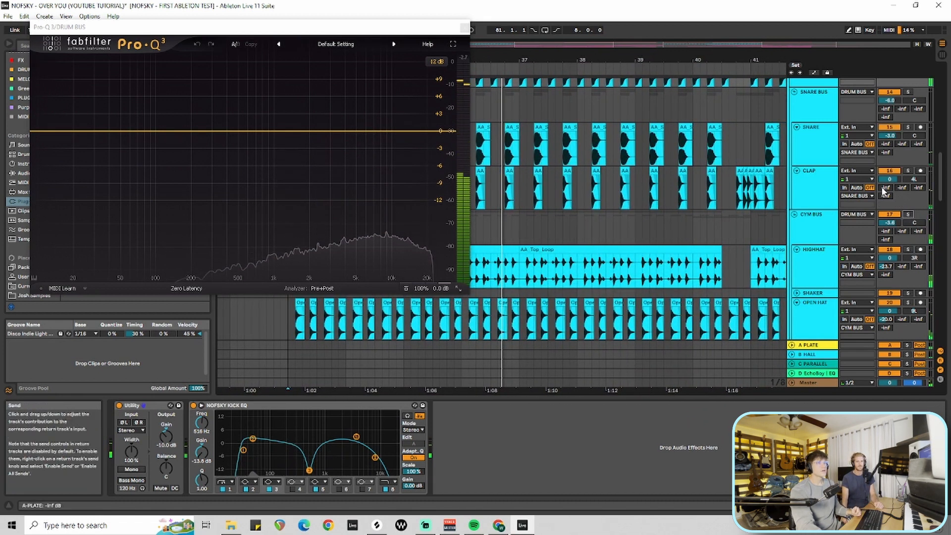
- Close Pro-Q 3, solo the drum bus, and play all DROP1 drum layers together
scroll(886, 193, up, 2)
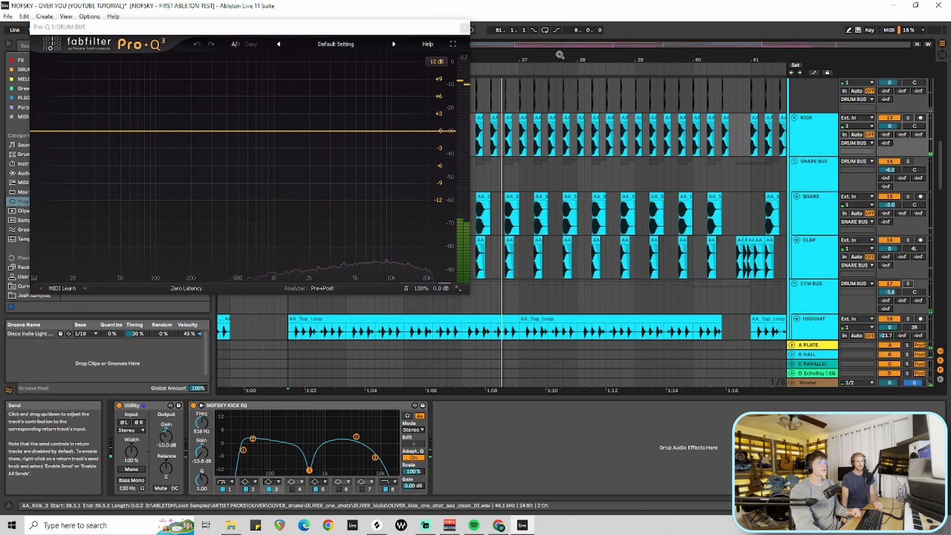
click(464, 29)
scroll(909, 168, up, 3)
click(909, 168)
scroll(362, 168, down, 1)
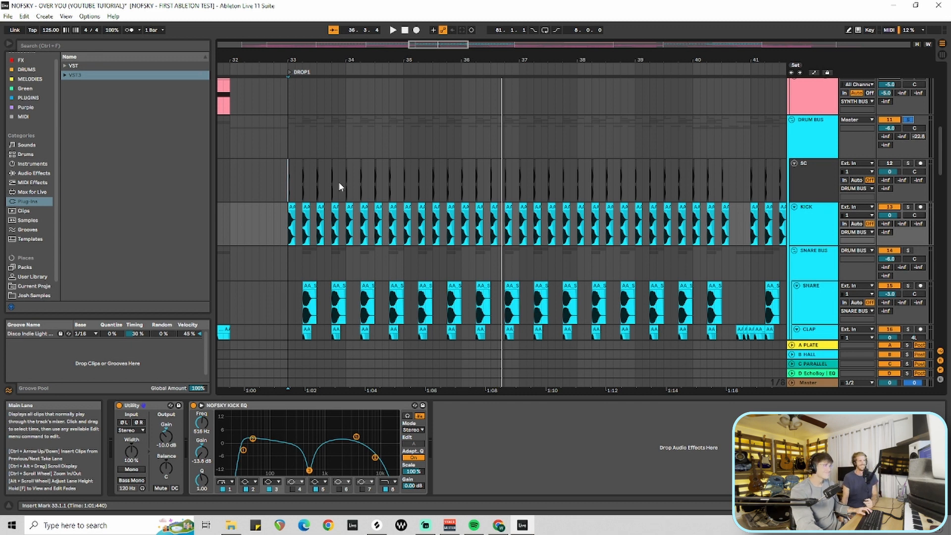
key(space)
scroll(486, 168, down, 2)
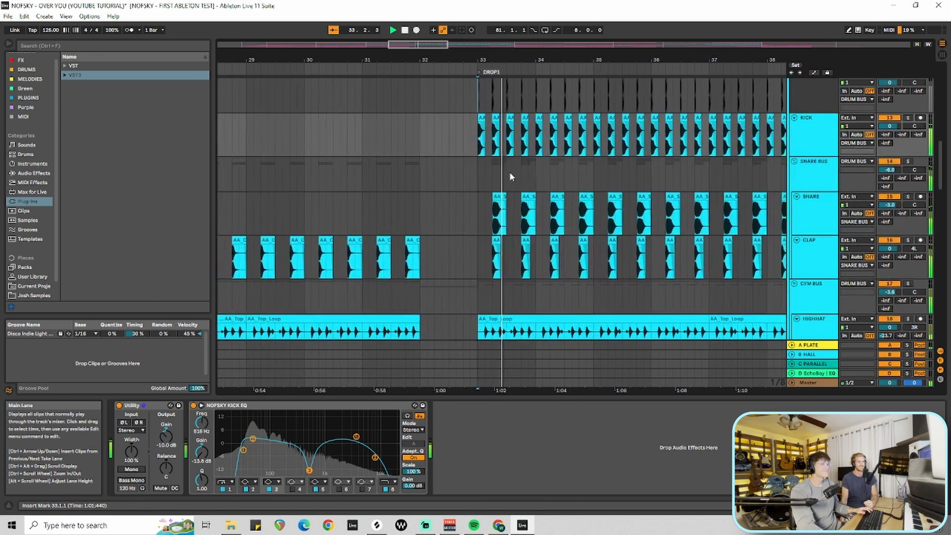
scroll(511, 177, down, 2)
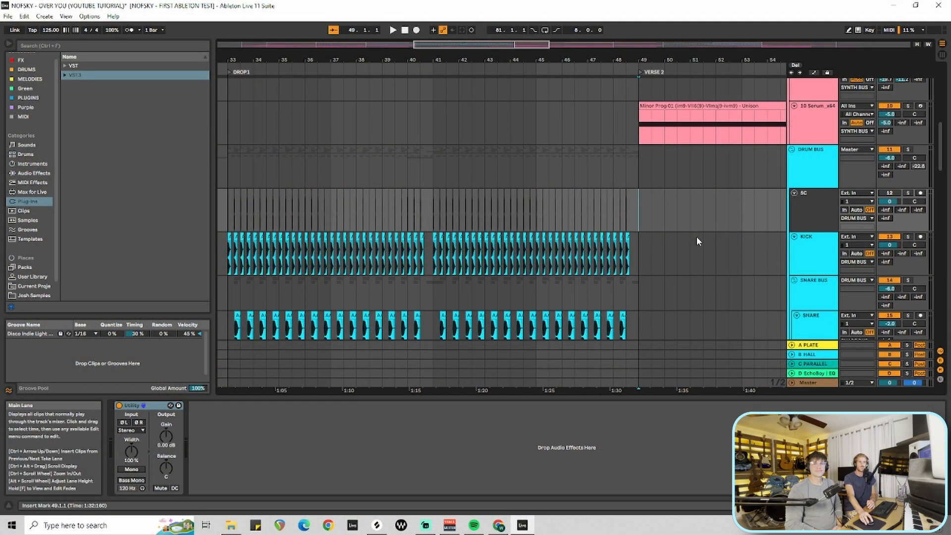
- Open CLA-76 on the C PARALLEL return and audition the compressed drum signal from DROP1
scroll(736, 315, up, 1)
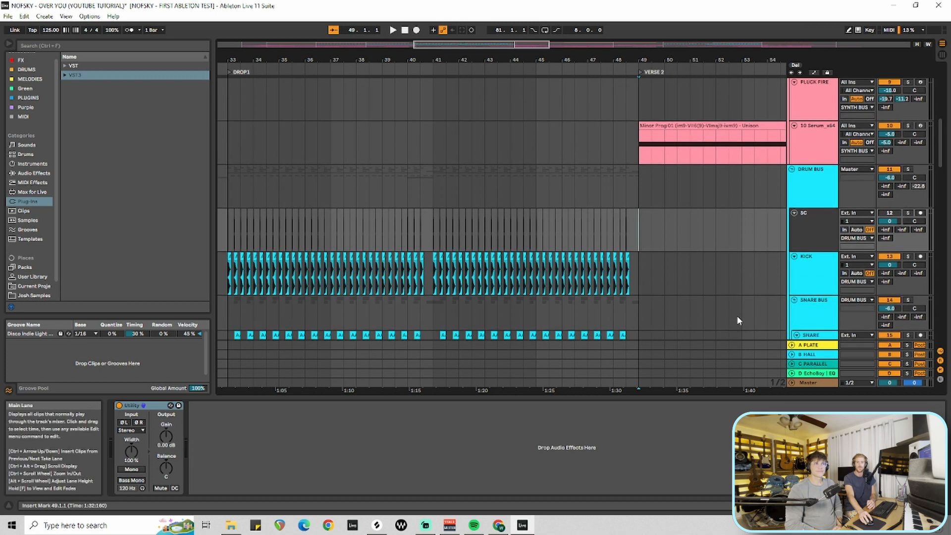
scroll(736, 315, down, 2)
click(817, 365)
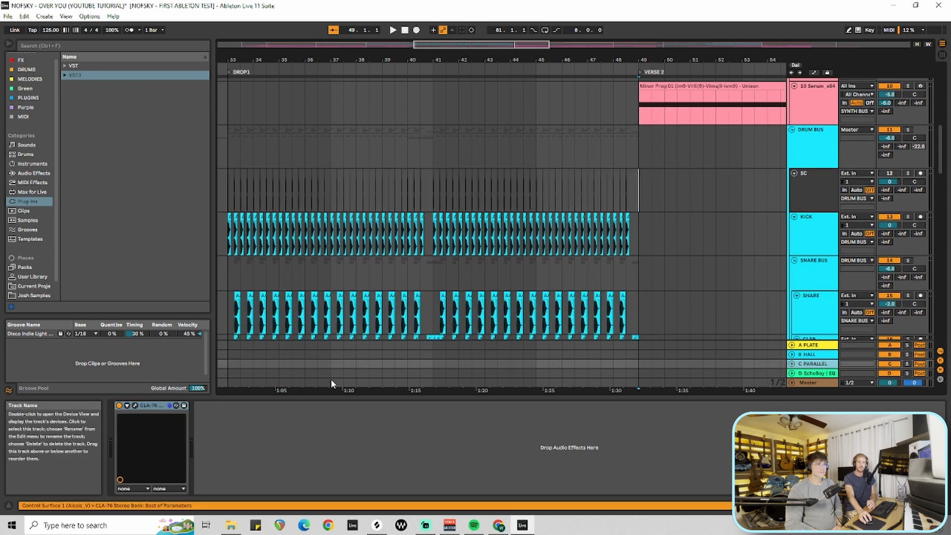
click(135, 406)
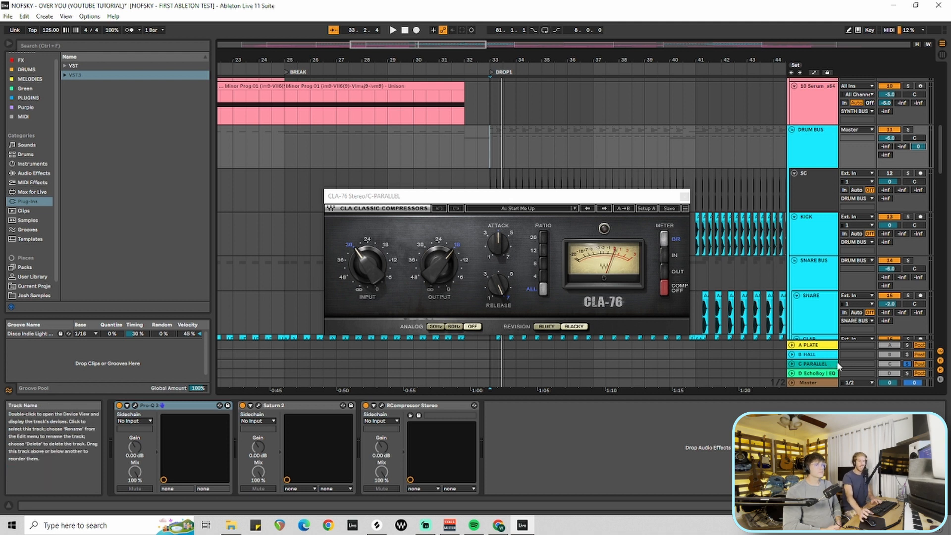
key(space)
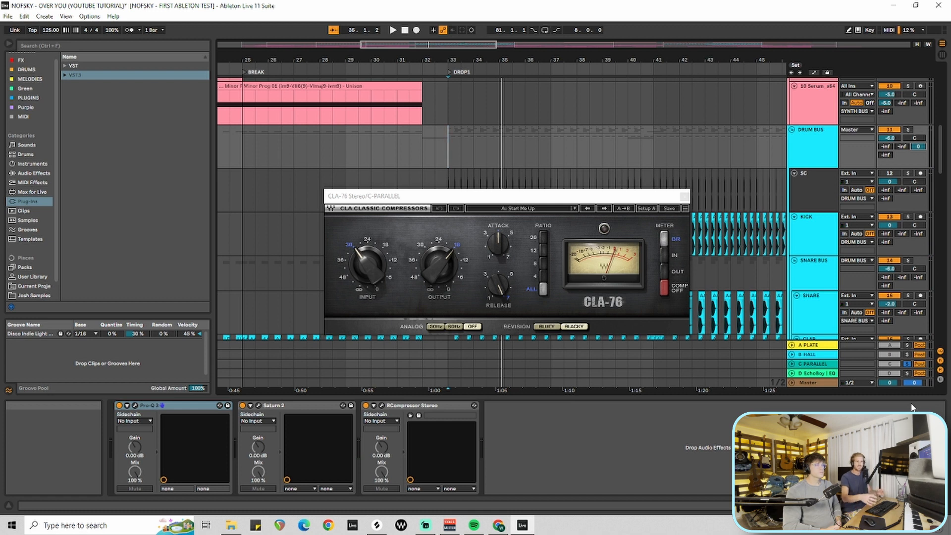
key(space)
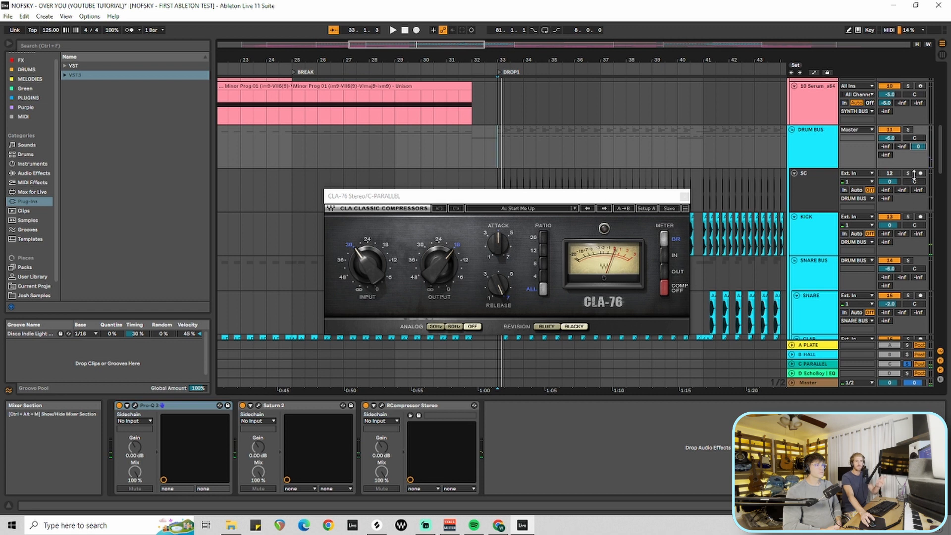
- Lower the drum bus's send to C PARALLEL to -inf and solo the drum bus for playback
drag(919, 147, 919, 208)
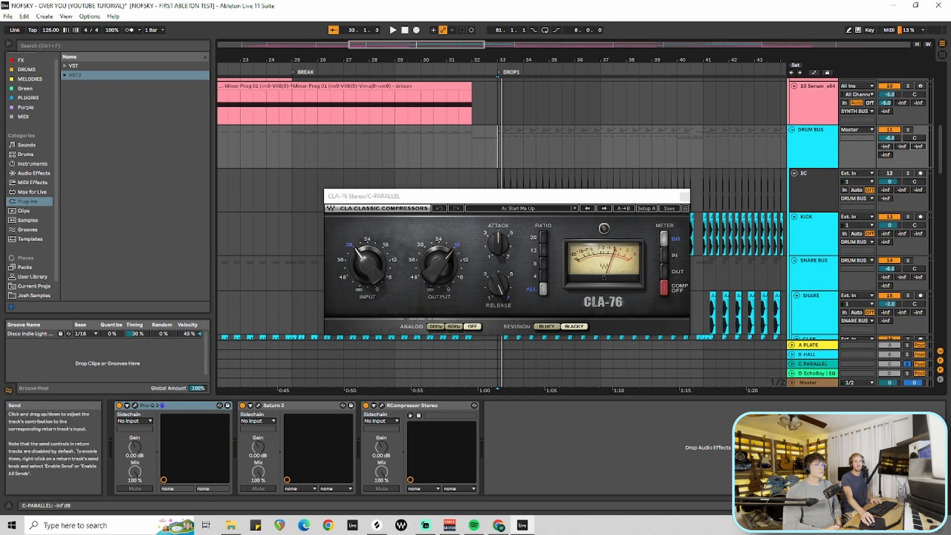
click(908, 129)
key(space)
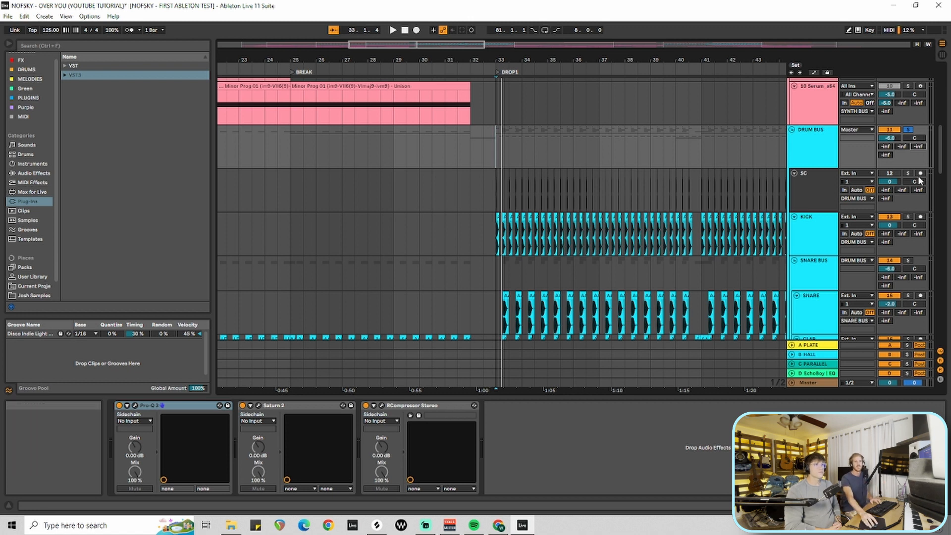
- Raise the drum bus's C PARALLEL send to -19.7 while the drums play, and return to the start of DROP1
key(space)
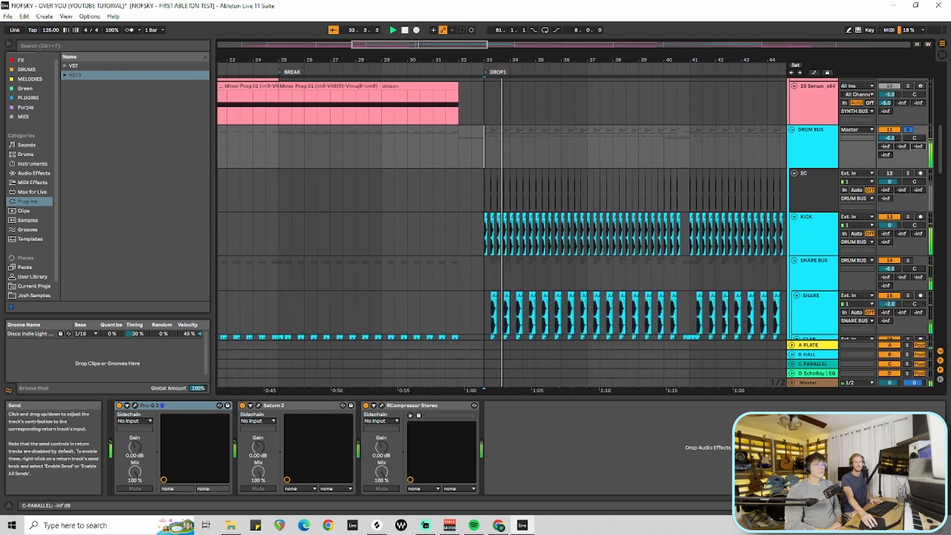
mouse_move(917, 149)
mouse_down()
mouse_move(918, 126)
mouse_move(917, 149)
mouse_up()
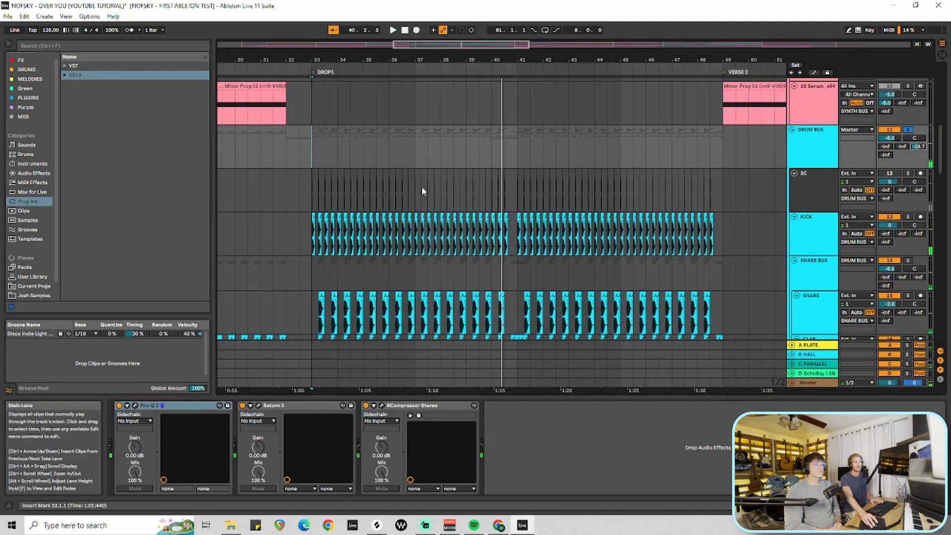
click(320, 144)
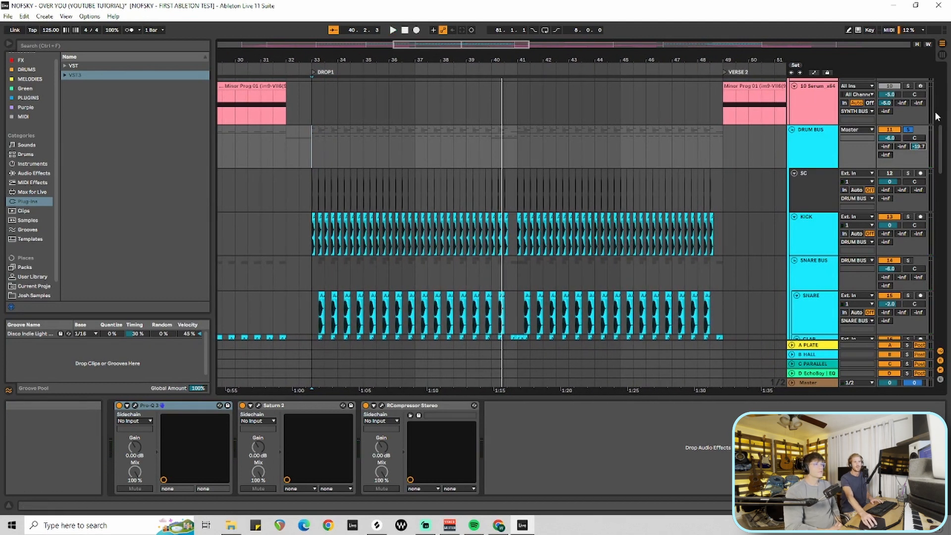
- Compare the drums without and with parallel compression by disabling the drum bus's C PARALLEL send and re-enabling it during playback
right_click(916, 147)
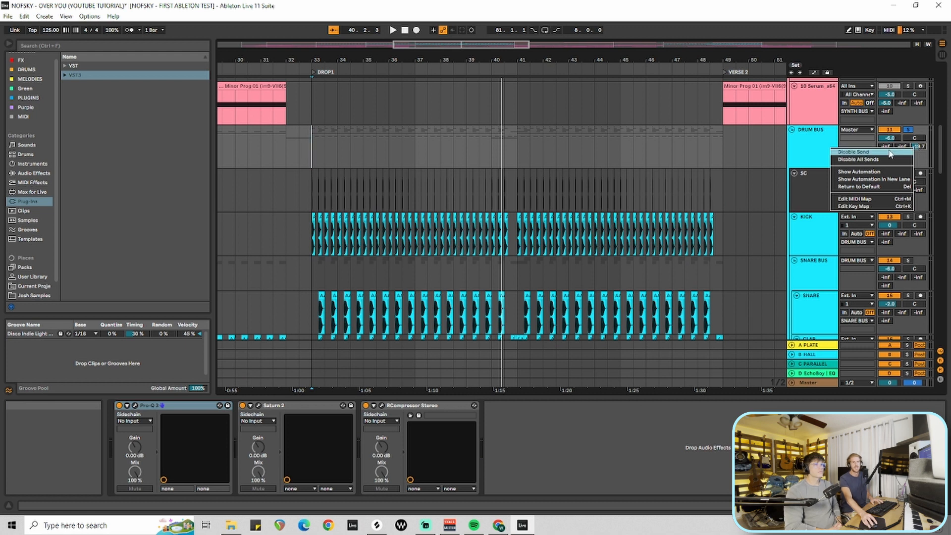
click(892, 152)
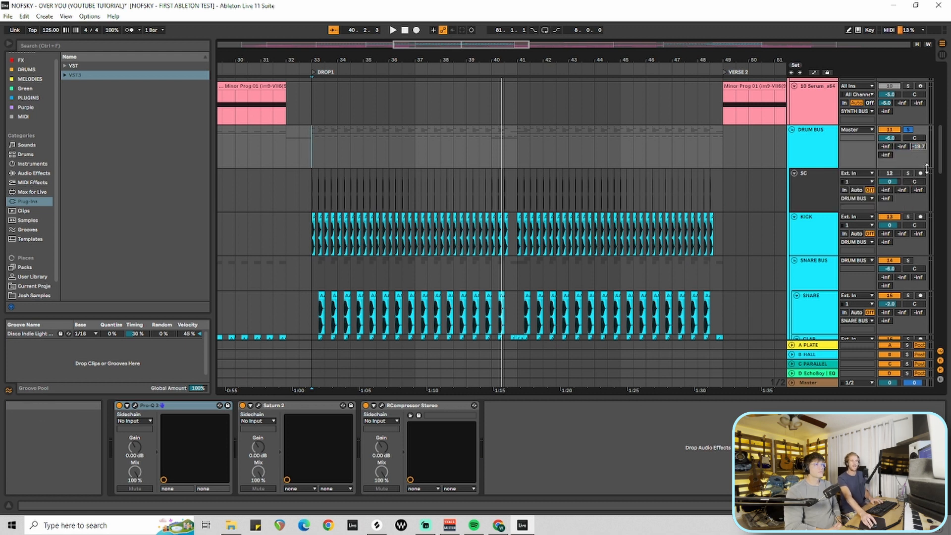
key(space)
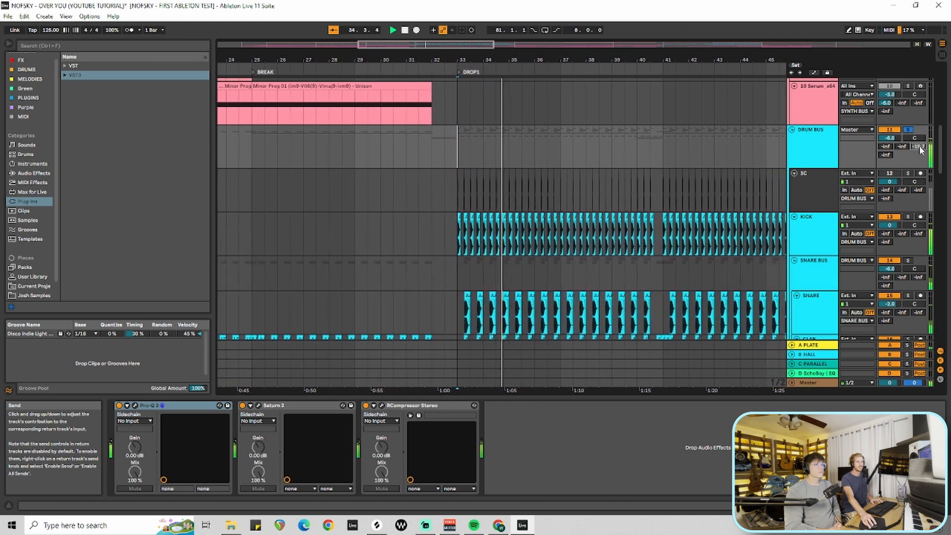
right_click(920, 148)
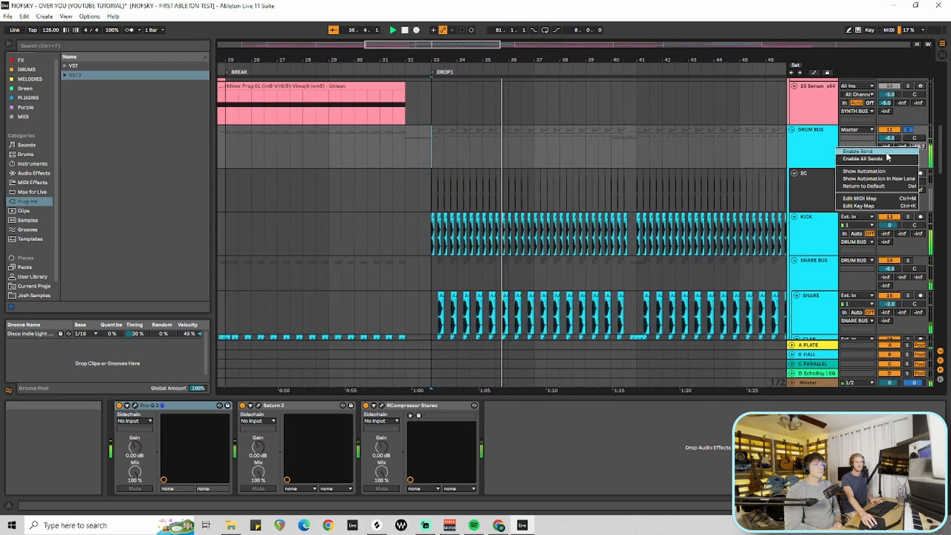
click(887, 156)
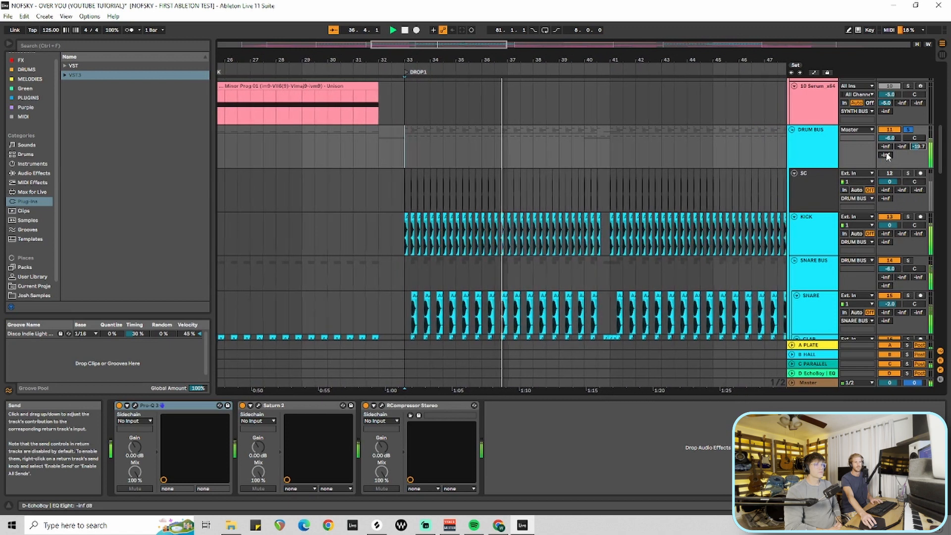